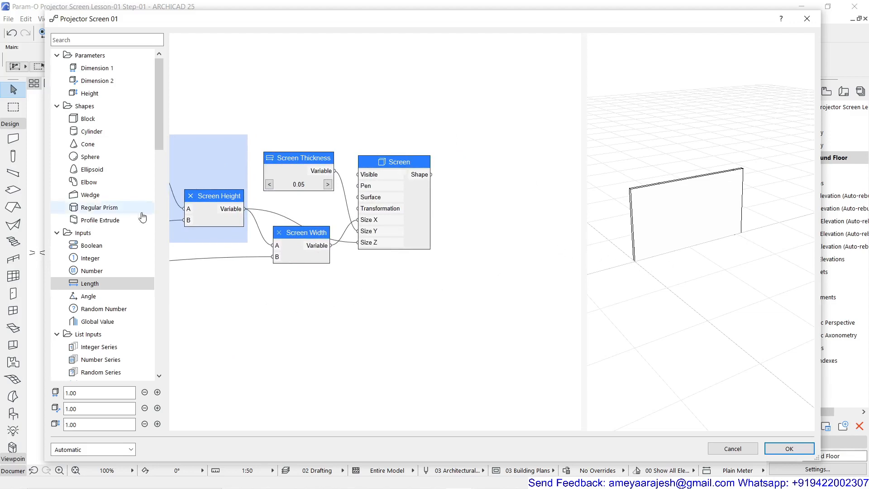
Add a Block shape node below the Screen node and name it Screen Border.
double_click(93, 119)
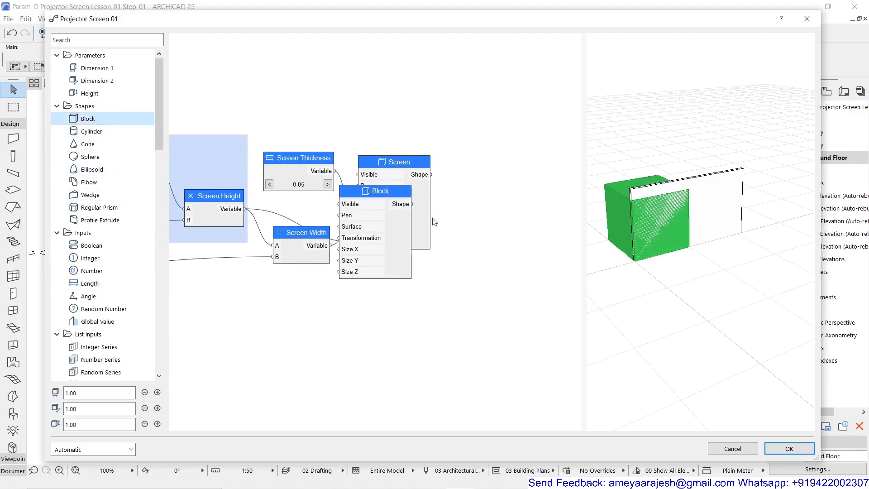
left_click_drag(379, 192, 395, 267)
double_click(395, 267)
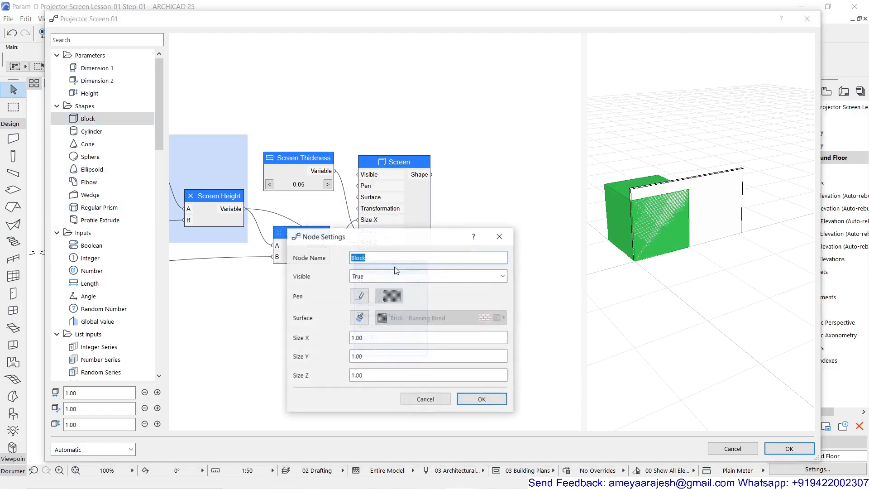
type("Screen Thickness")
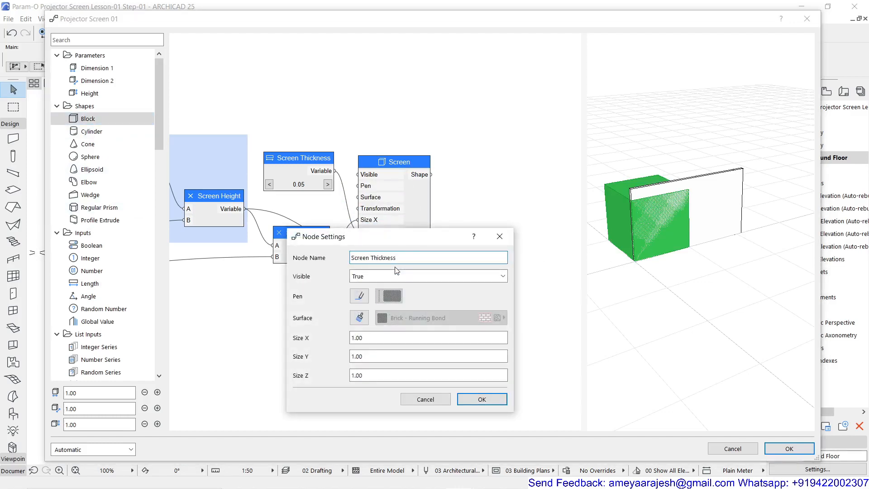
double_click(385, 257)
type("Border")
left_click(487, 399)
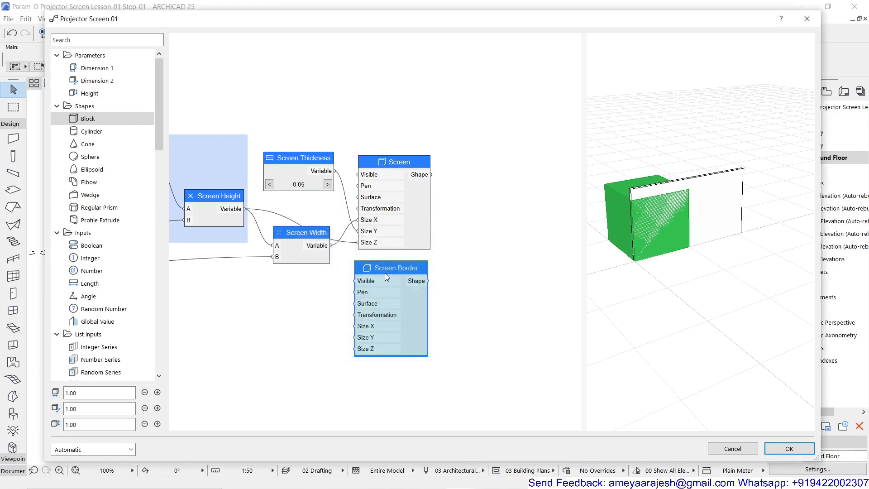
left_click_drag(384, 270, 400, 278)
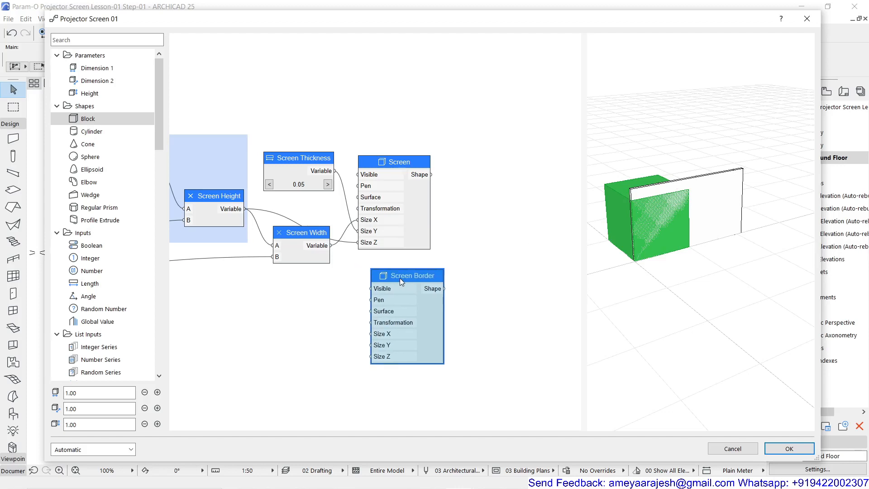
Add a Length input node below the Screen Height Group, with node name and parameter name Screen Border Width.
middle_click_drag(345, 325, 449, 302)
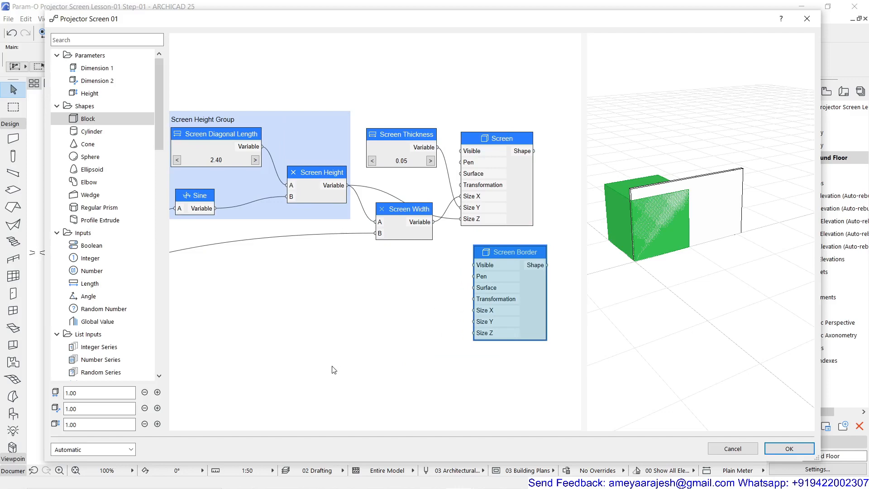
middle_click_drag(320, 363, 368, 351)
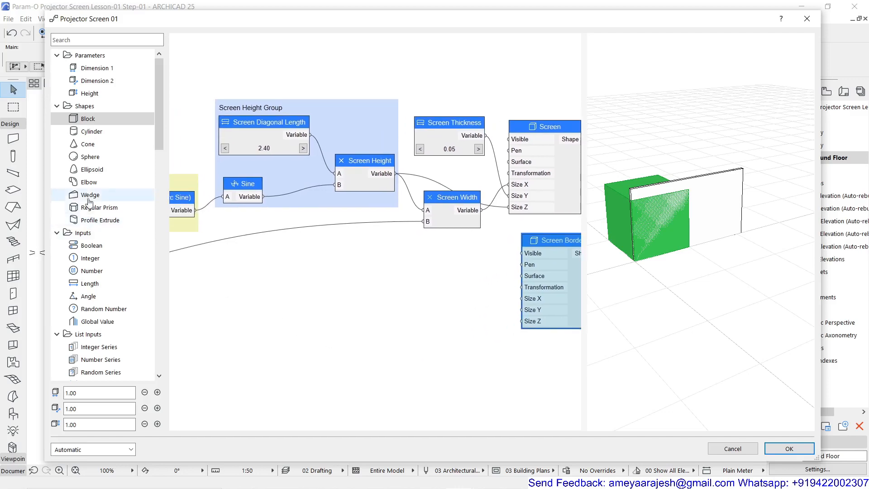
double_click(108, 284)
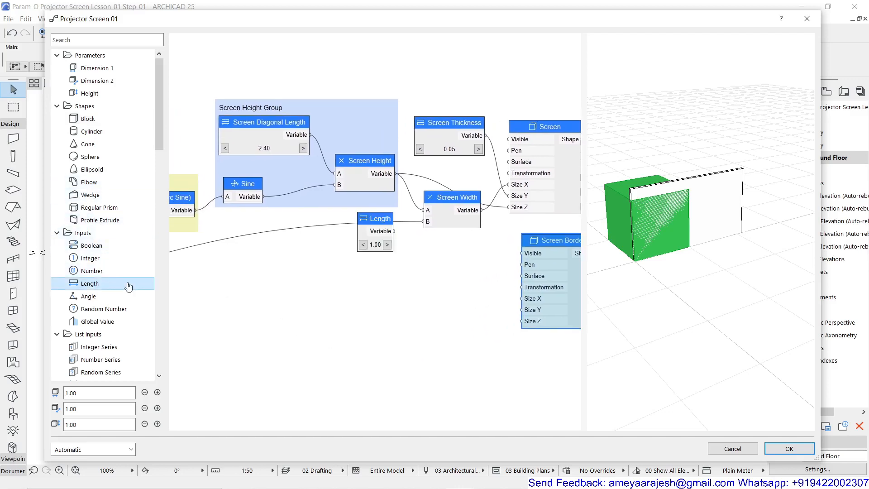
left_click_drag(371, 218, 328, 283)
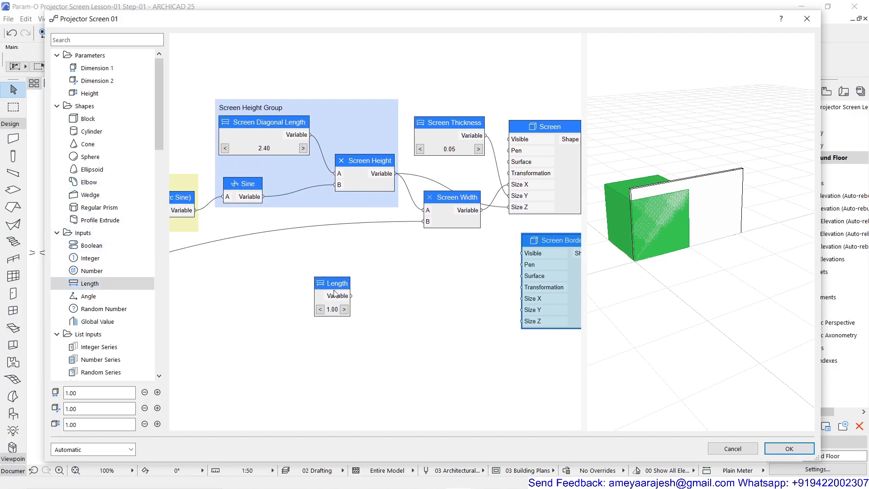
double_click(333, 284)
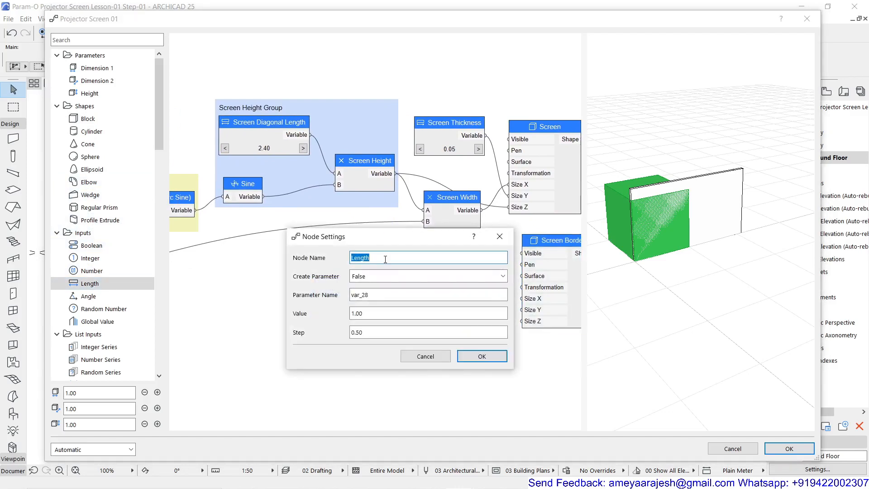
type("Screen WBorder Wid")
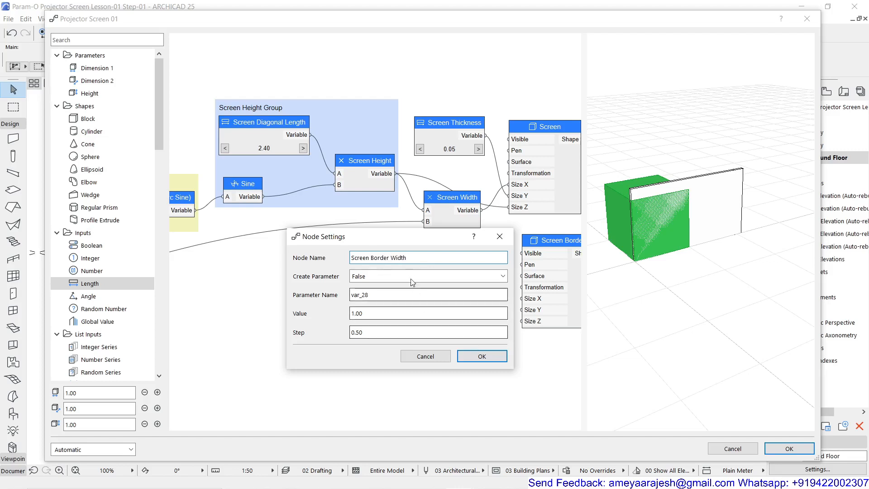
key("ctrl+a")
key("ctrl+c")
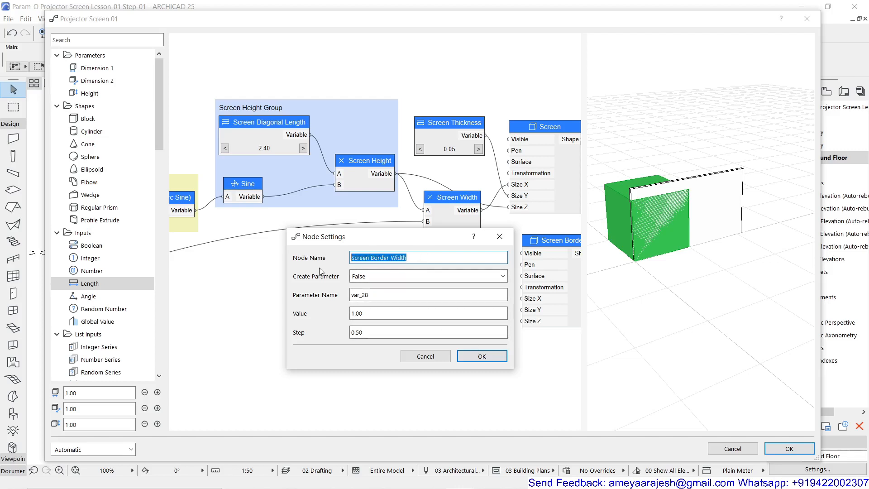
key("Tab")
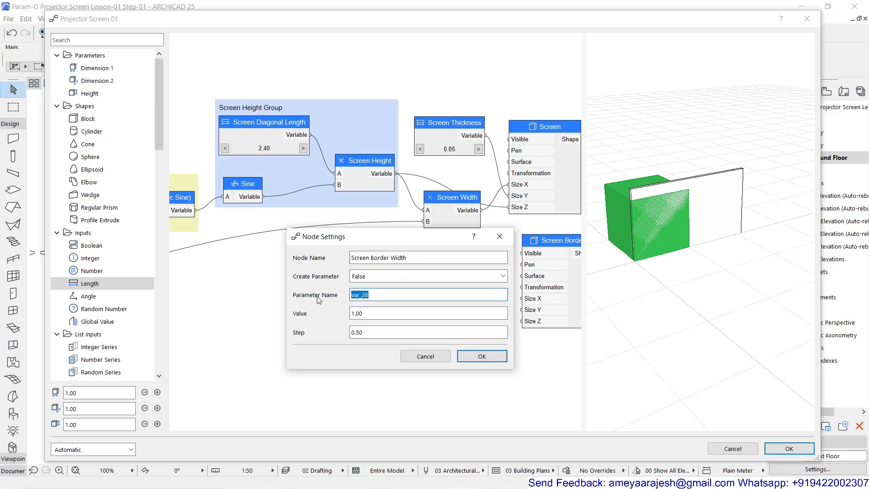
key("ctrl+v")
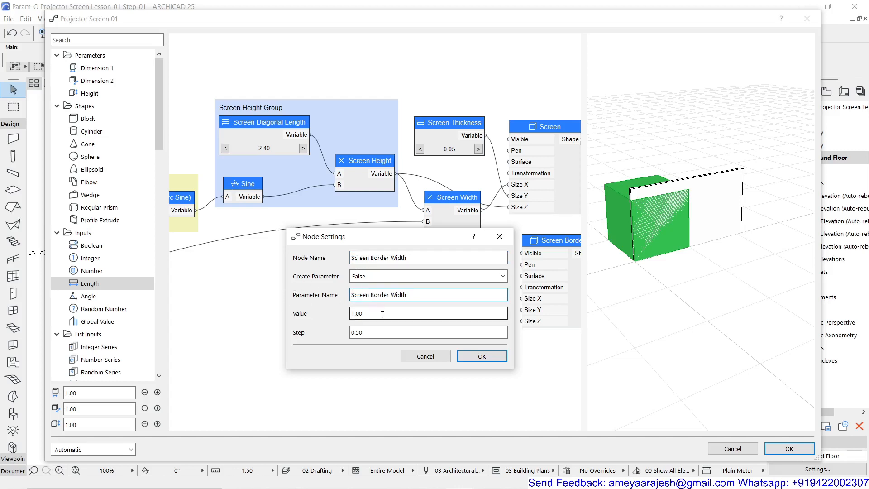
Set the Screen Border Width value to 0.05, adjust its step size, and shift the node away from the Screen Border node.
key("Tab")
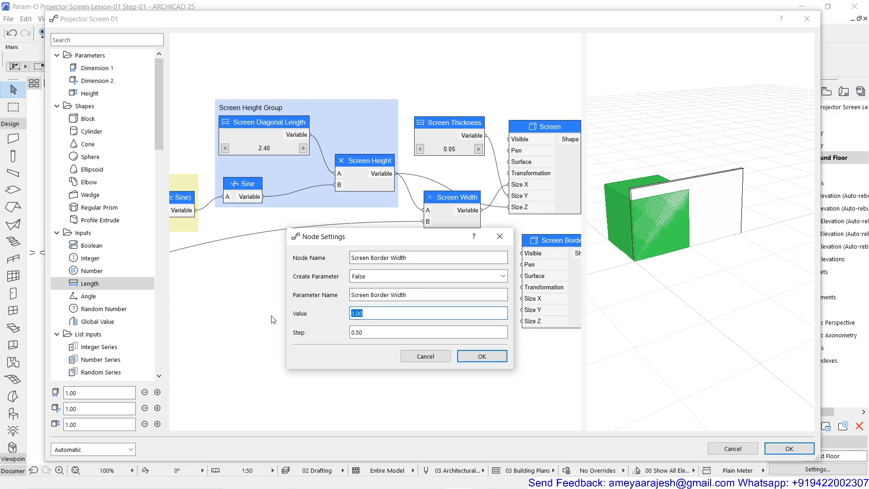
type("0.0")
left_click(356, 332)
left_click_drag(357, 333, 362, 334)
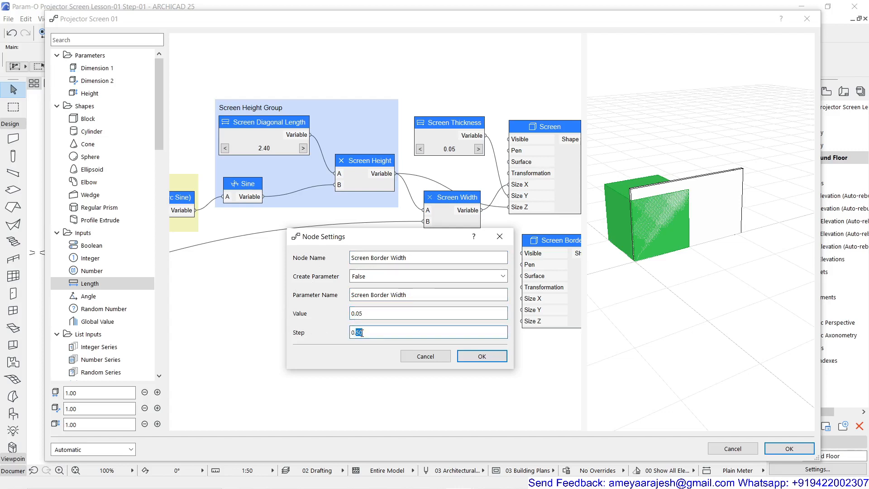
type("0")
left_click(479, 356)
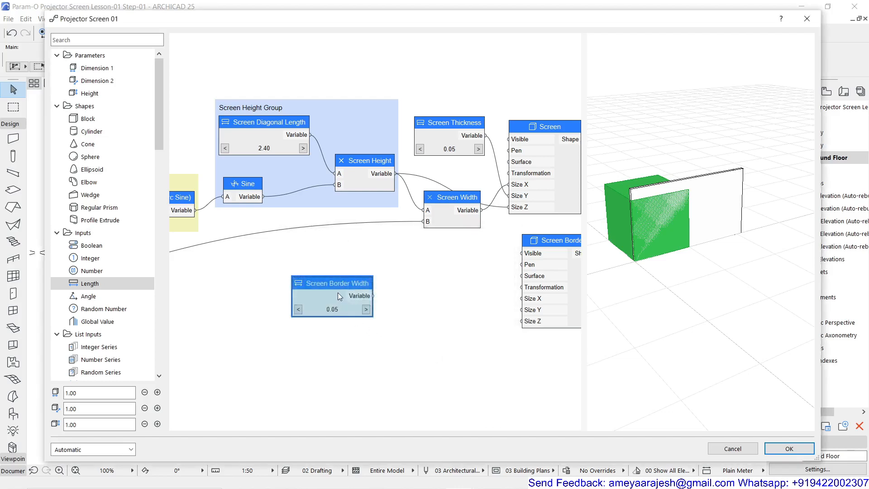
left_click_drag(335, 286, 284, 295)
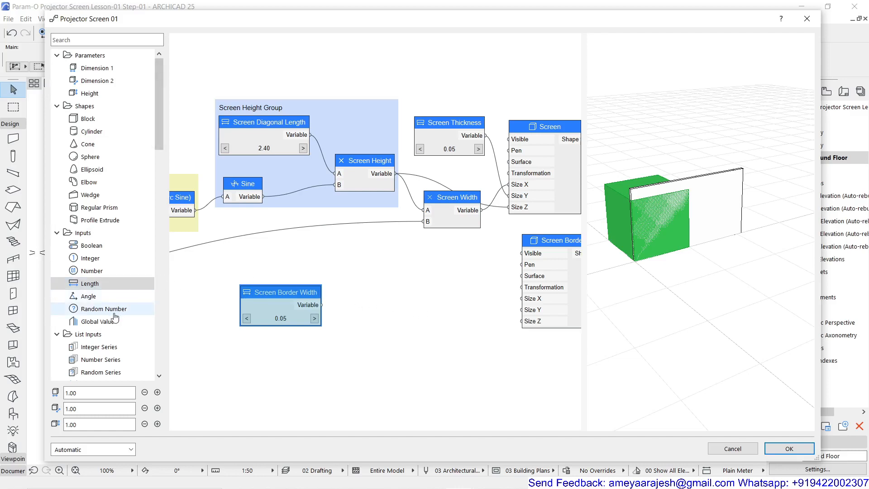
Add a maths Expression node between the Screen Border Width and Screen Border nodes.
scroll(106, 245, "down", 3)
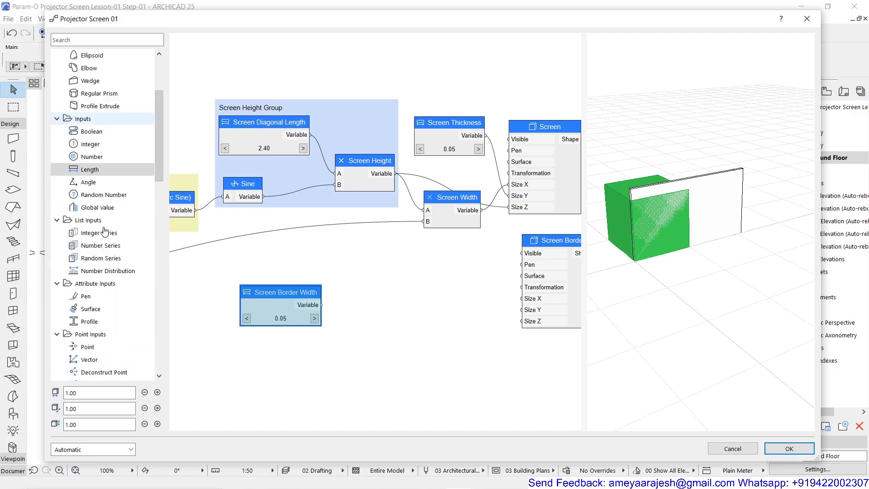
scroll(105, 232, "down", 5)
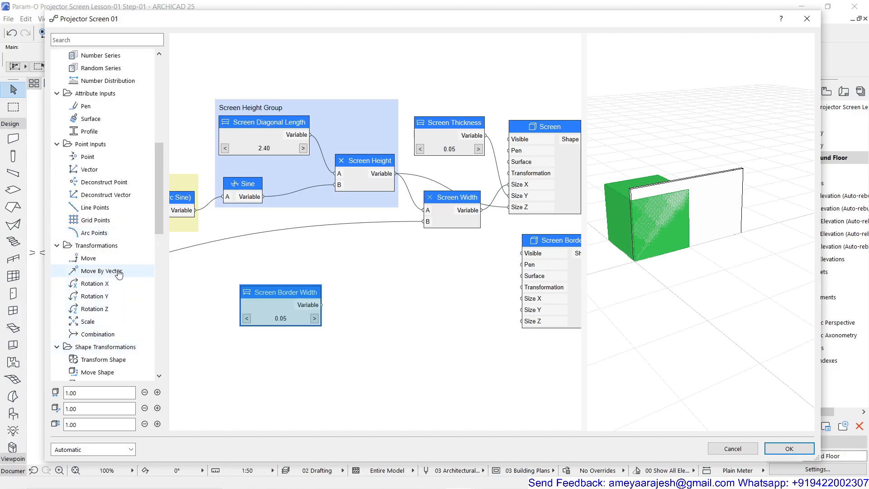
scroll(119, 273, "down", 6)
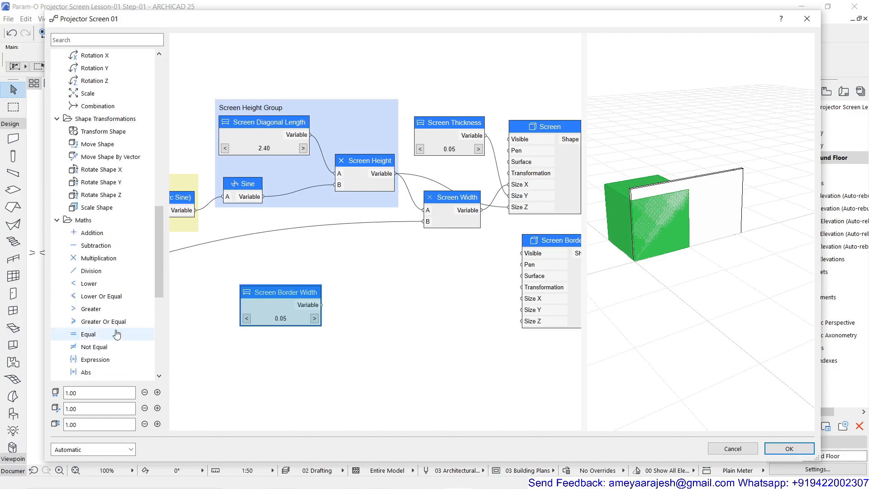
scroll(111, 353, "down", 1)
double_click(98, 322)
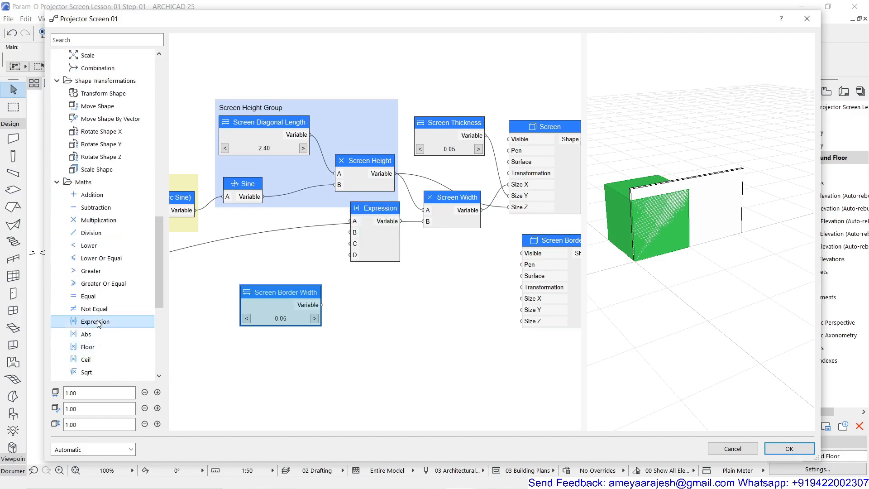
left_click_drag(383, 209, 412, 296)
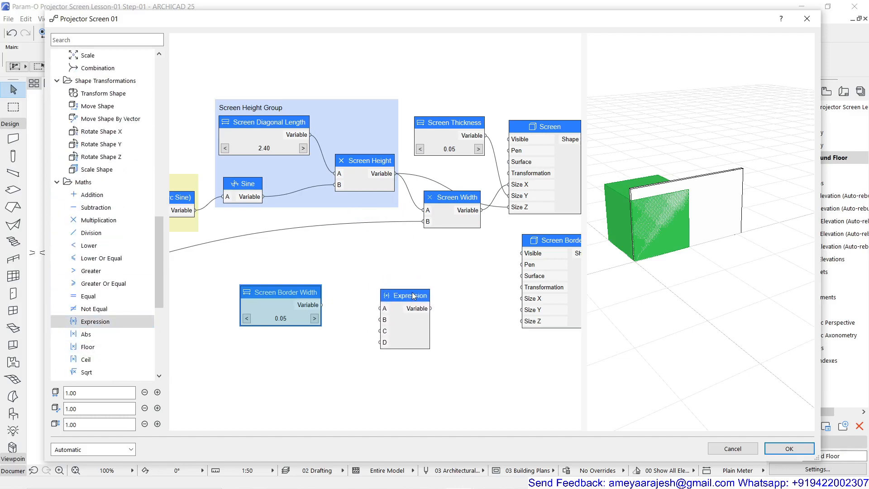
Set the Expression node's formula to ($a * $b) + $c + $d with B equal to 2.
double_click(404, 296)
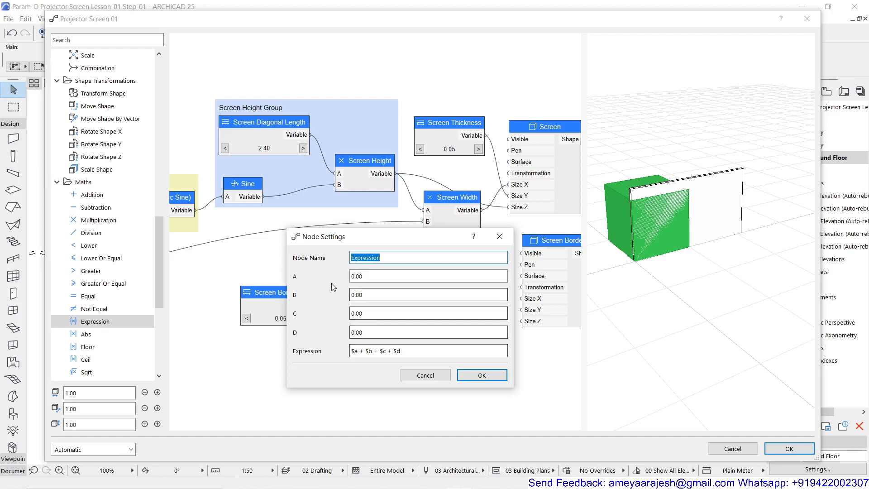
left_click_drag(345, 248, 390, 253)
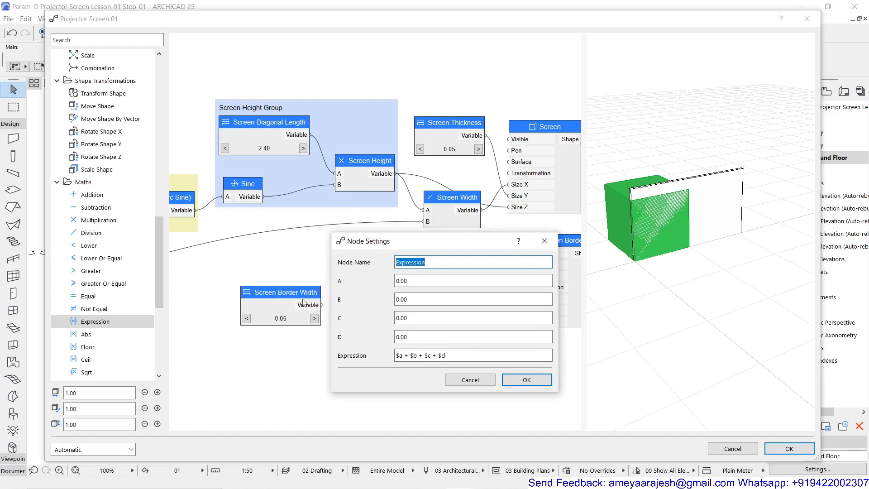
double_click(407, 355)
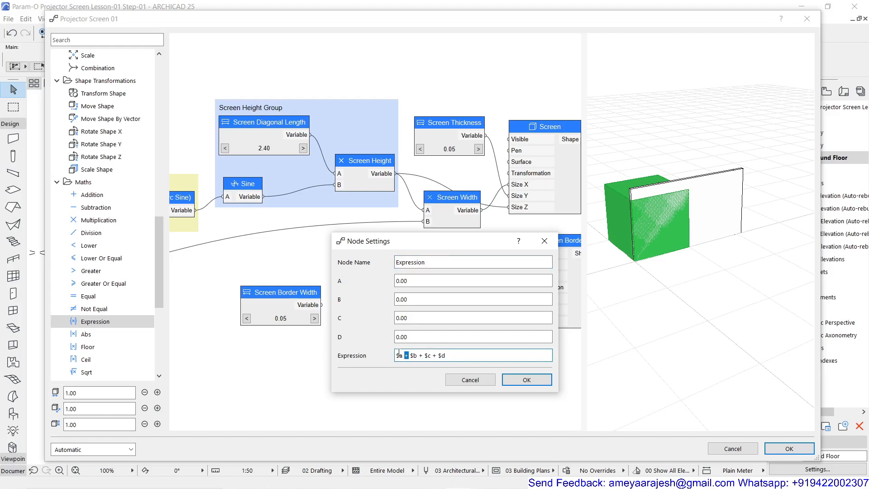
type("*")
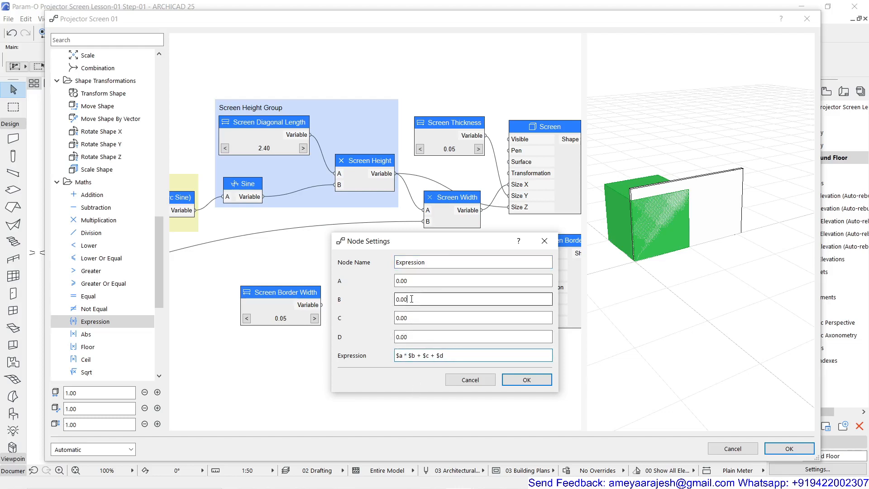
left_click_drag(410, 300, 385, 303)
type("2")
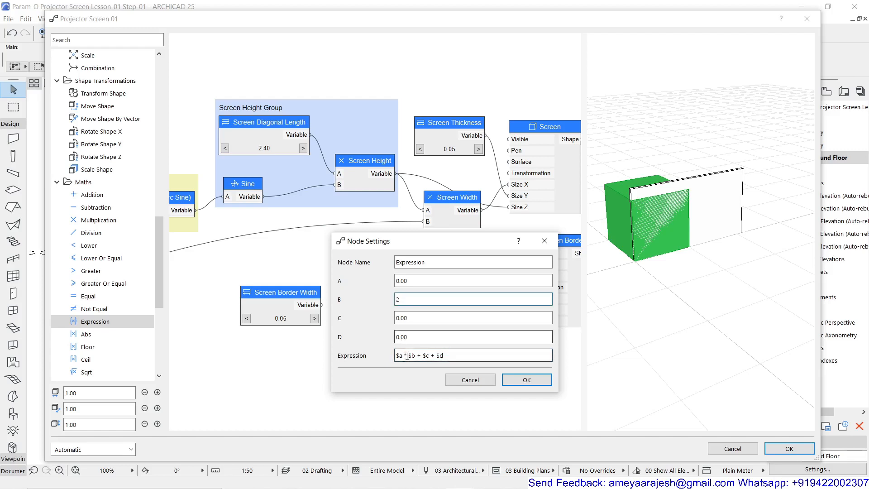
left_click(415, 355)
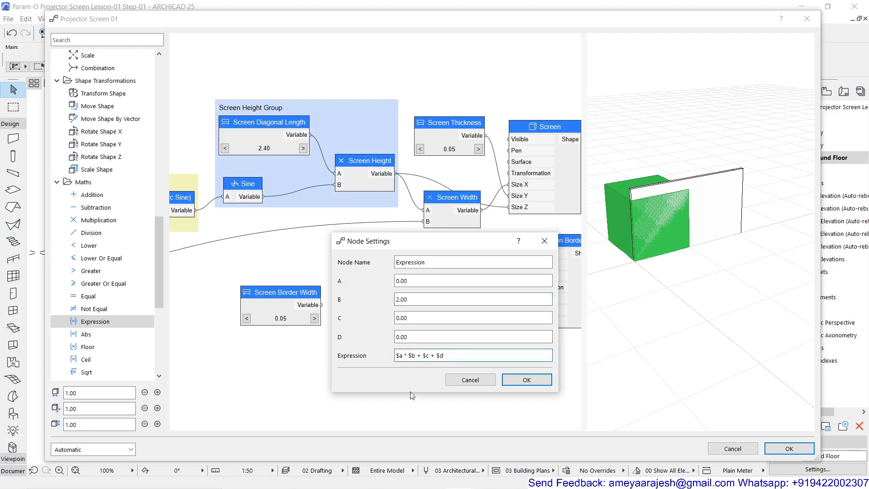
type(")")
left_click(398, 355)
type("(")
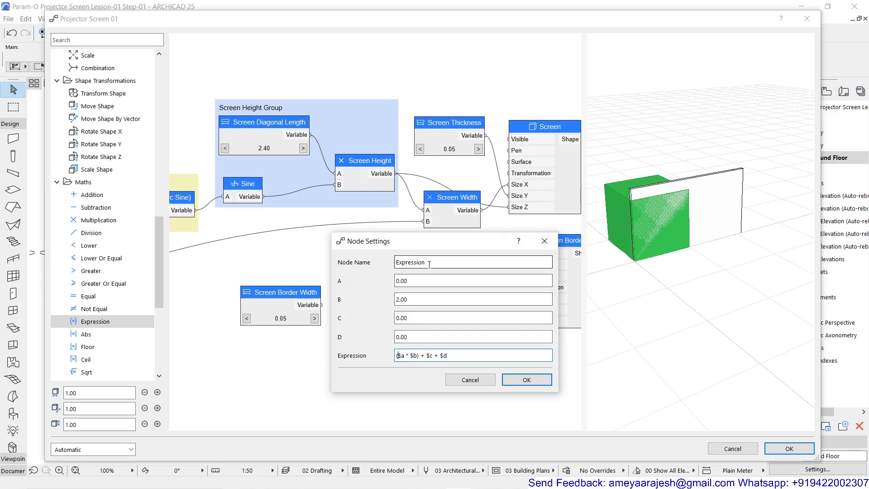
left_click(544, 380)
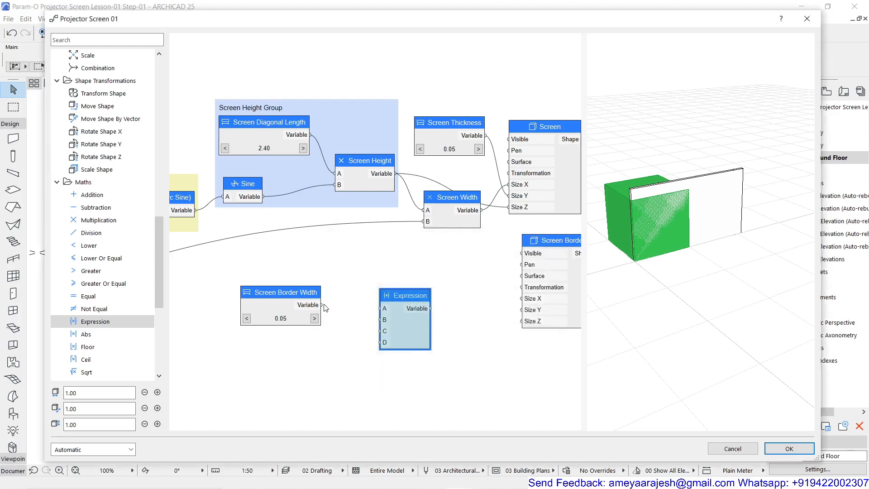
Connect Screen Border Width to input A and Screen Height to input C of the Expression node, and place it below Screen Width.
left_click_drag(323, 305, 381, 310)
left_click_drag(403, 297, 415, 265)
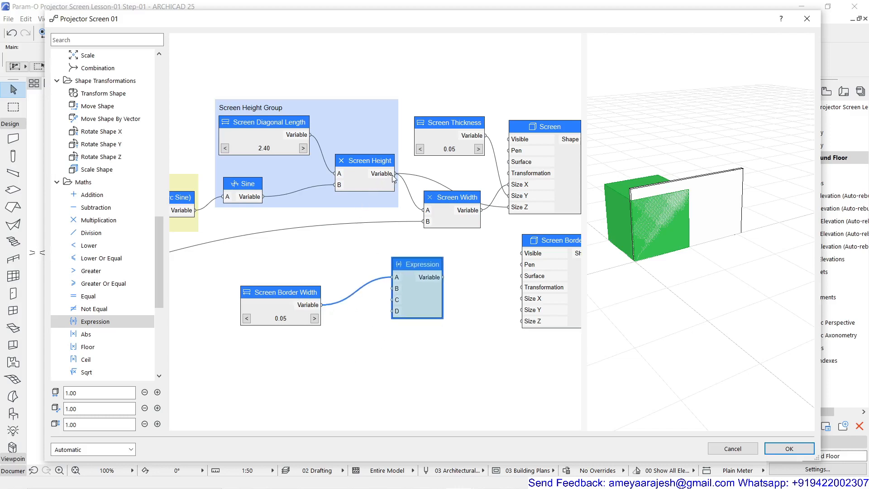
left_click_drag(394, 174, 392, 300)
left_click_drag(409, 265, 453, 259)
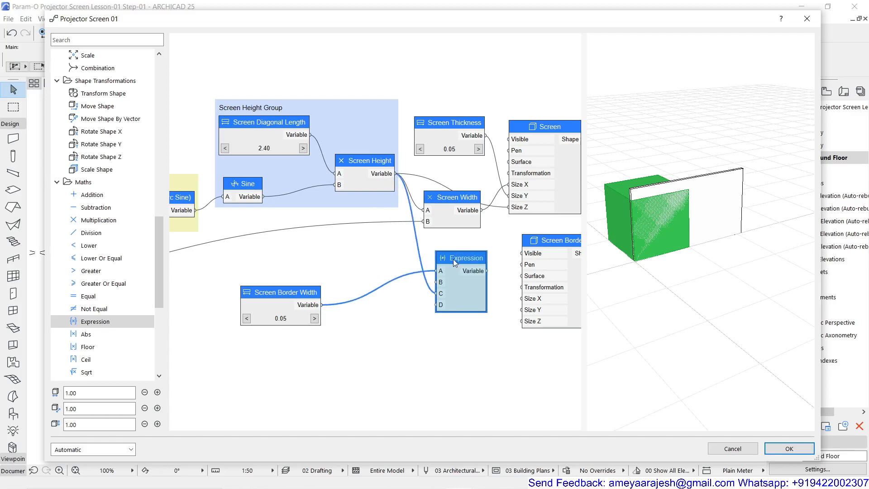
Reposition the Screen Border and Expression nodes side by side, leaving space between them for connections.
middle_click_drag(447, 302, 306, 284)
left_click_drag(414, 229, 459, 222)
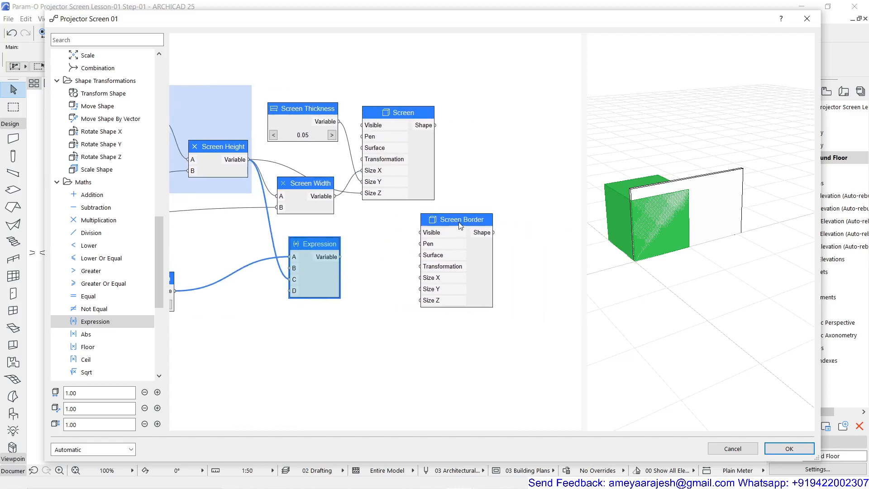
left_click_drag(322, 248, 354, 252)
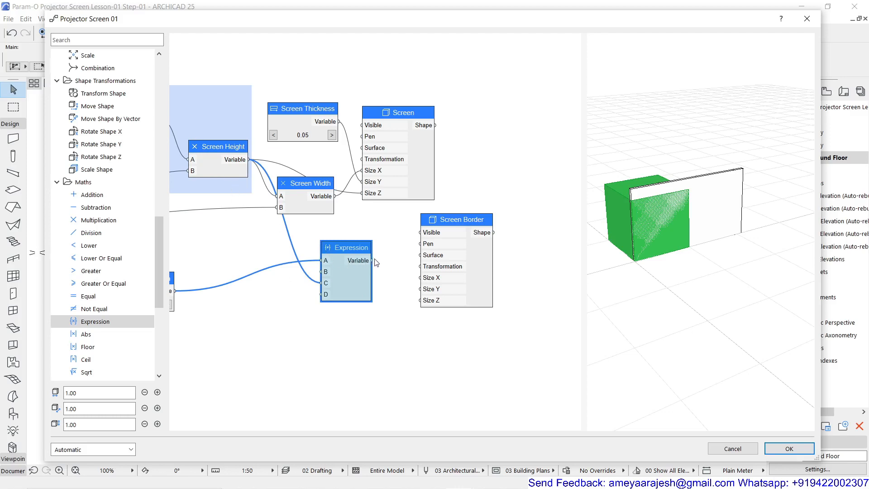
Connect the Expression node's output to Size Z of the Screen Border block.
left_click_drag(373, 261, 421, 300)
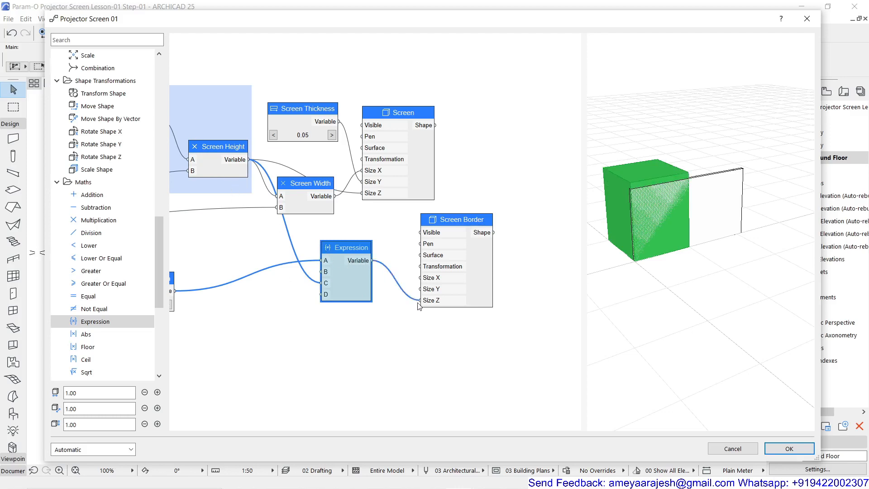
scroll(642, 197, "up", 5)
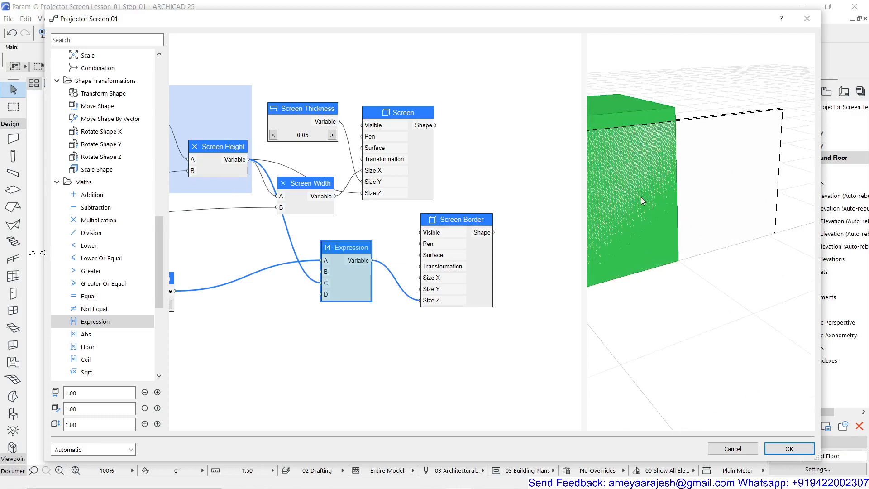
left_click_drag(759, 222, 663, 161)
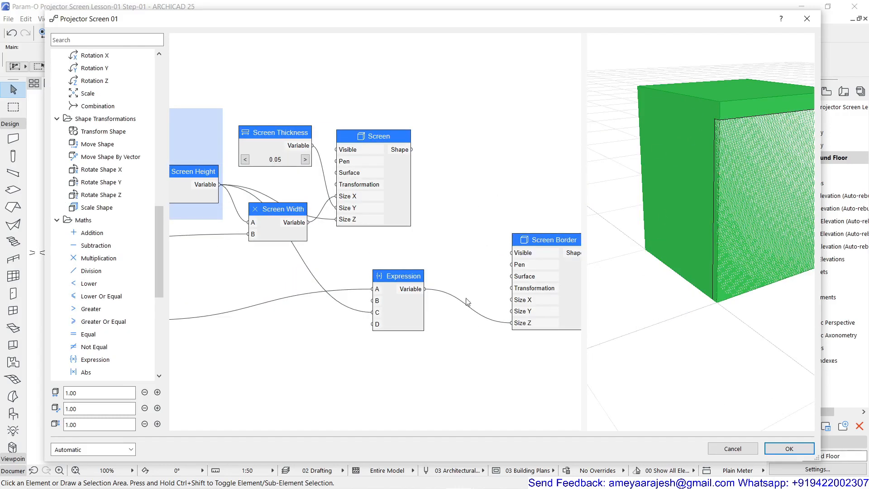
Rename the Expression node as Sc Bo Ht.
double_click(397, 278)
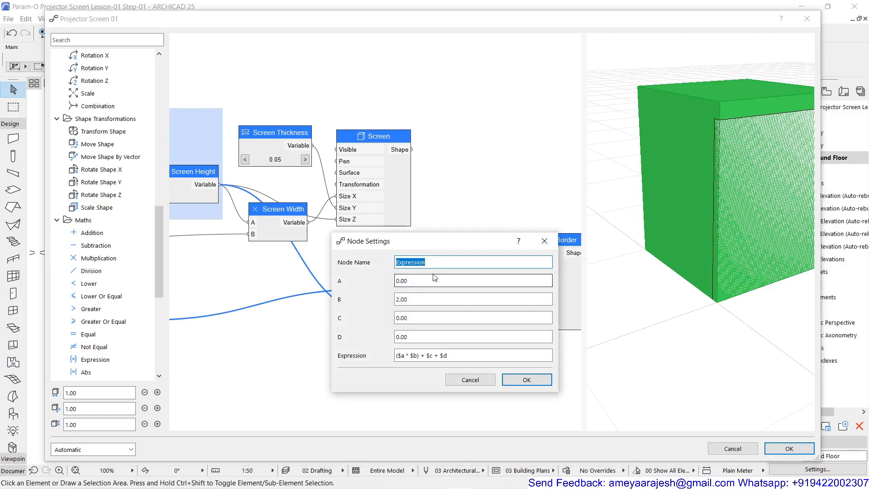
type("Sc Bo Ht")
left_click(523, 382)
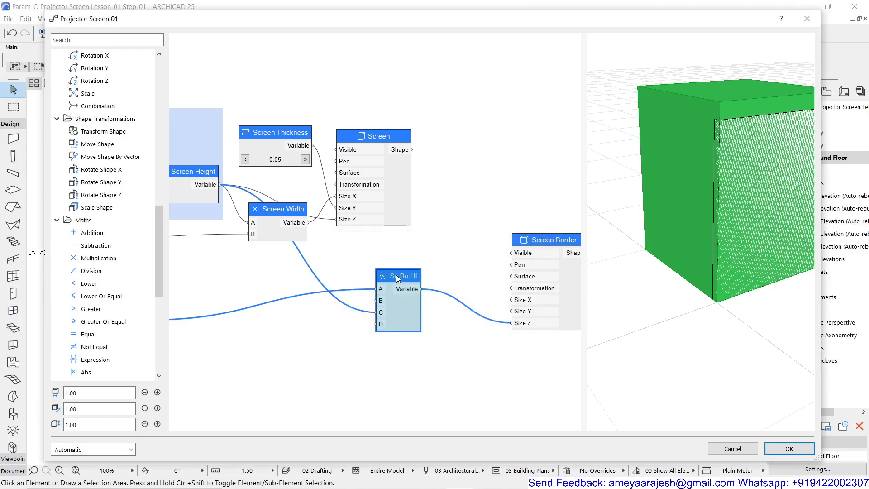
Duplicate the Sc Bo Ht node directly below the original and rename the copy as Sc Bo Wi.
left_click_drag(396, 275, 397, 355, "ctrl")
middle_click_drag(428, 261, 412, 163)
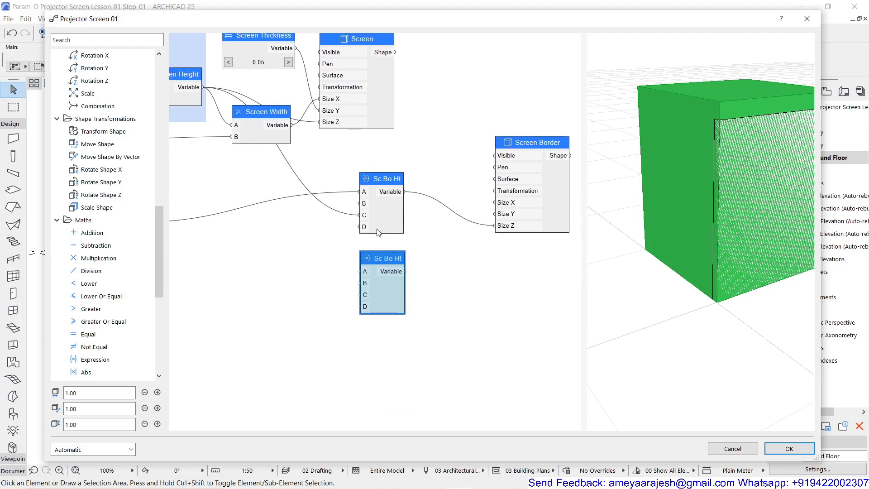
double_click(383, 261)
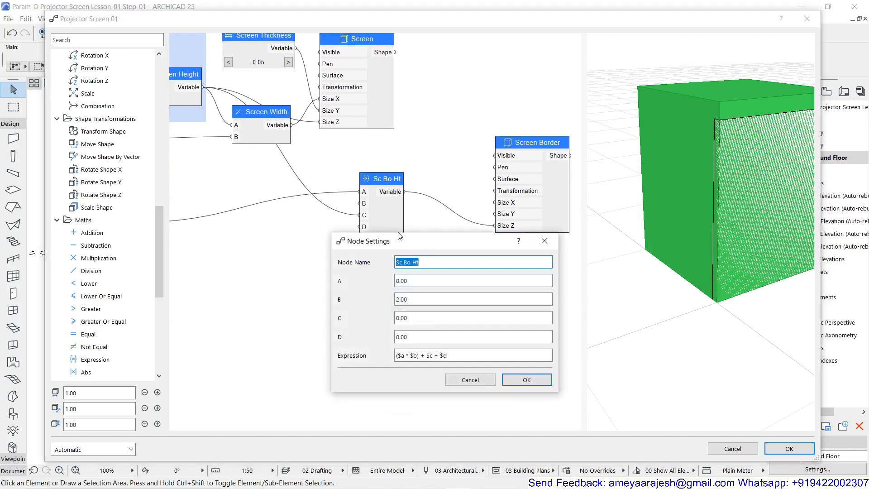
double_click(417, 262)
type("Wi")
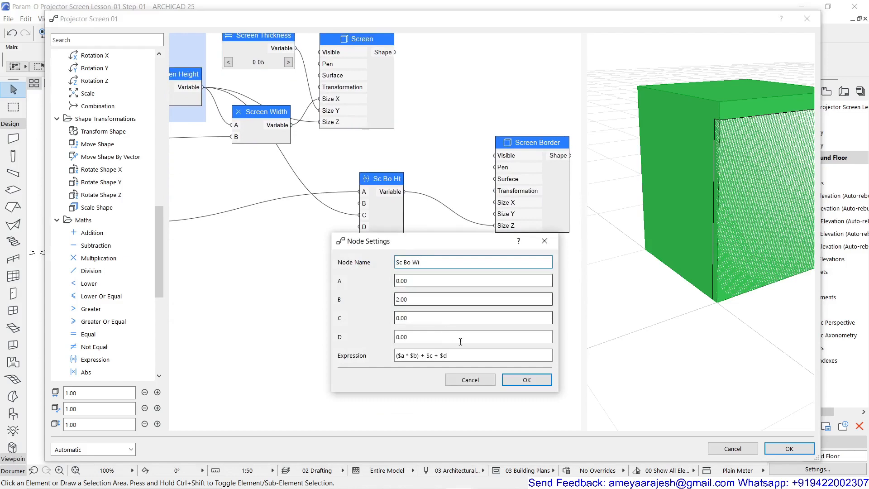
left_click(526, 379)
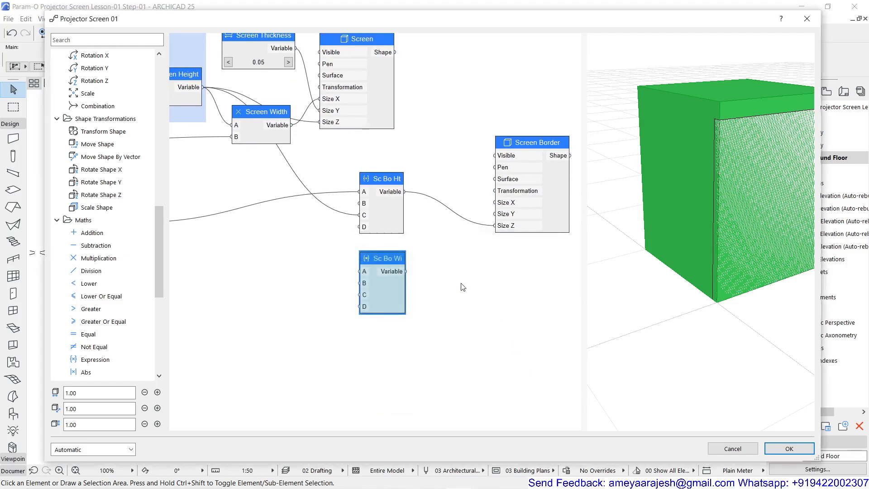
Connect Screen Border Width to input A and Screen Width to input C of the Sc Bo Wi node.
scroll(332, 186, "down", 2)
scroll(316, 236, "up", 1)
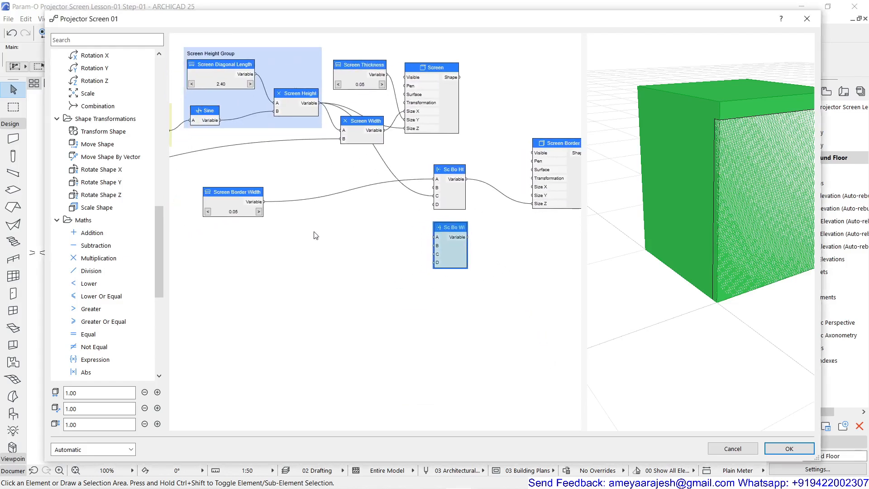
scroll(276, 215, "up", 1)
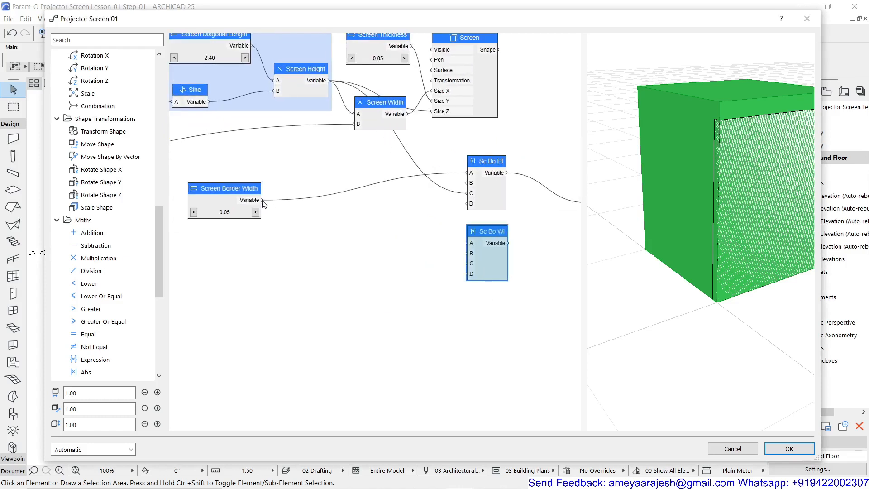
left_click_drag(263, 201, 467, 244)
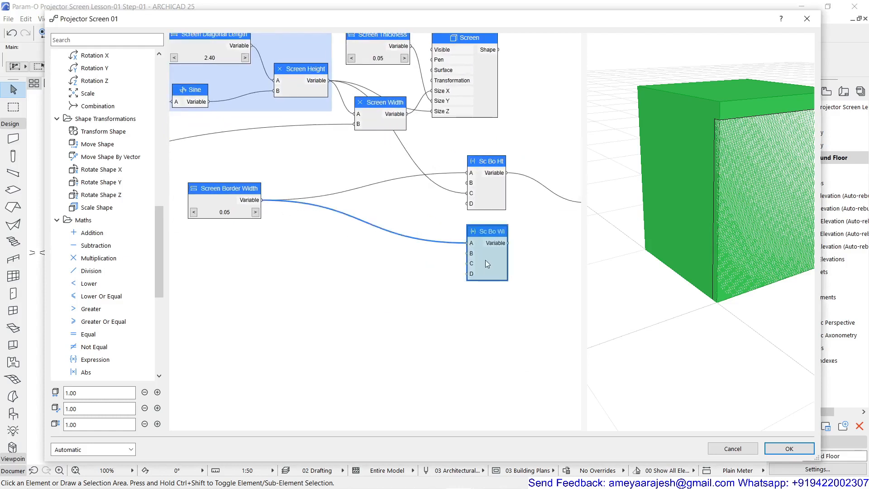
scroll(486, 253, "up", 1)
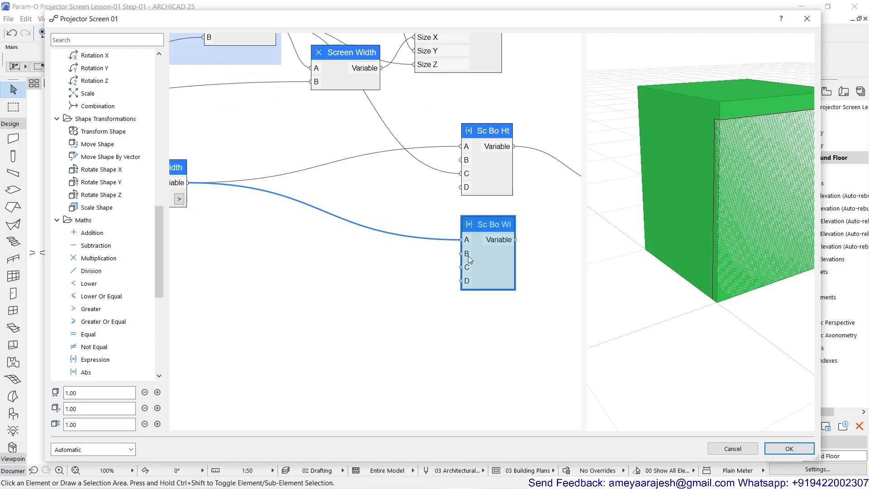
scroll(437, 250, "down", 1)
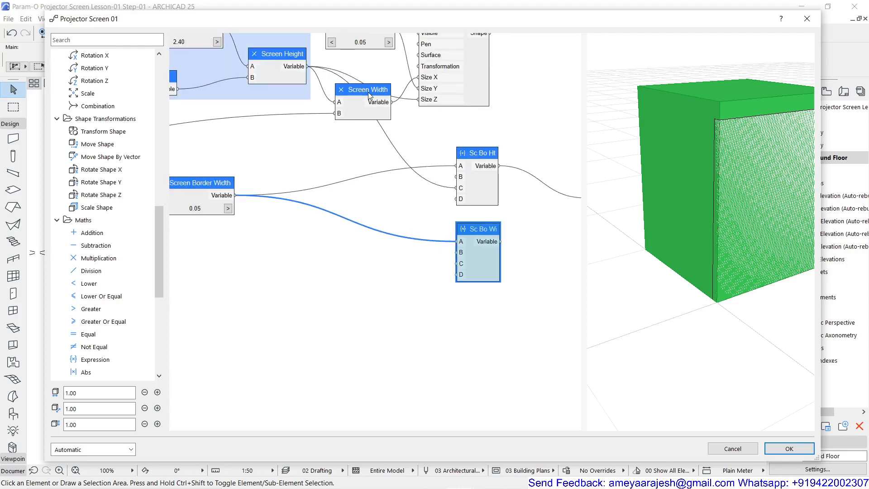
left_click_drag(392, 103, 456, 264)
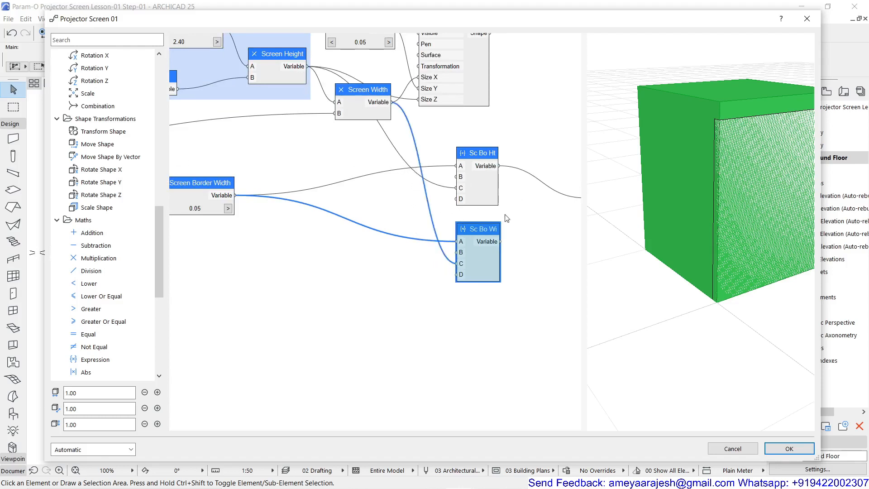
Connect the Sc Bo Wi output to Size X of the Screen Border block and check the border in the 3D preview.
middle_click_drag(353, 210, 120, 209)
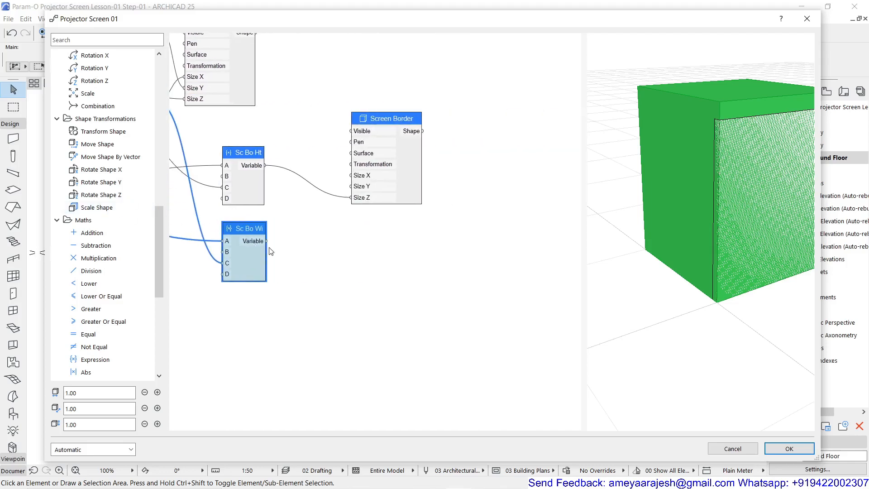
left_click_drag(269, 245, 352, 176)
scroll(670, 201, "down", 5)
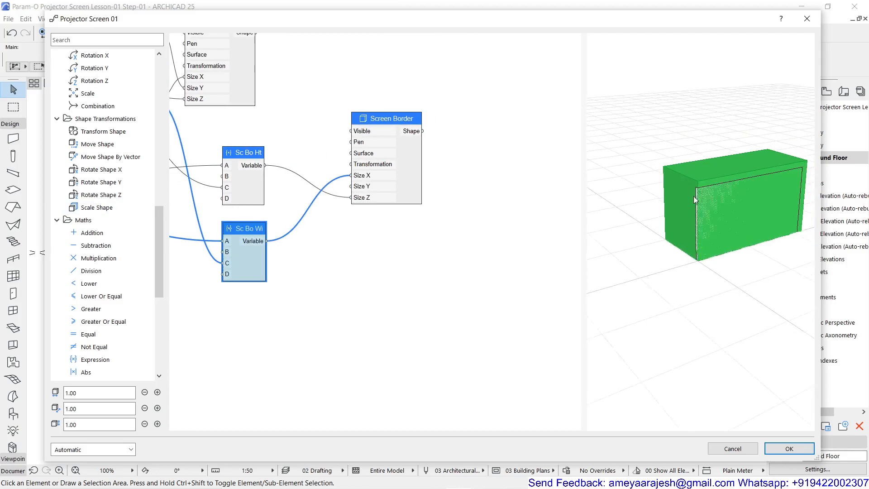
scroll(740, 177, "up", 2)
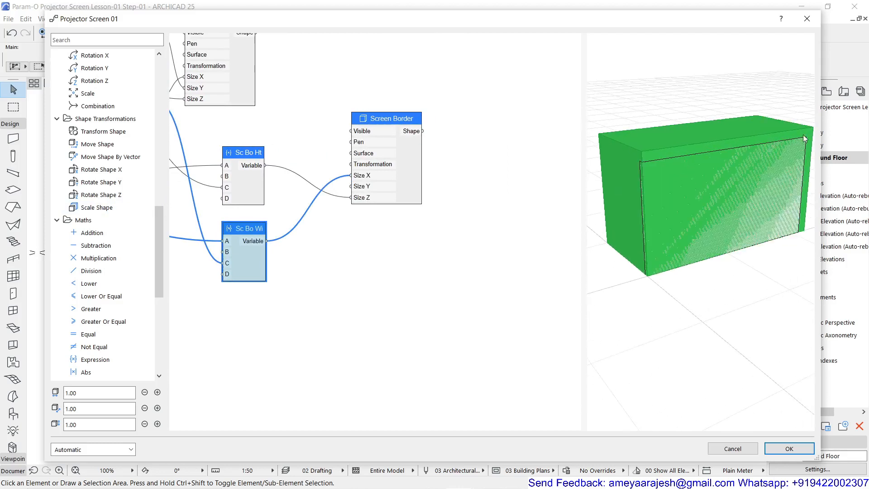
Connect the Screen Thickness output to Size Y of the Screen Border block and inspect the border in 3D.
middle_click_drag(406, 262, 505, 258)
scroll(459, 194, "up", 2)
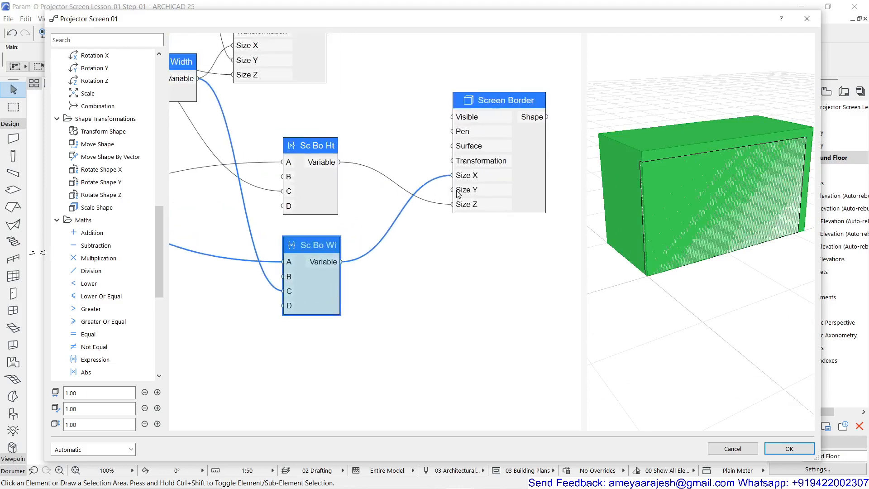
scroll(451, 229, "down", 2)
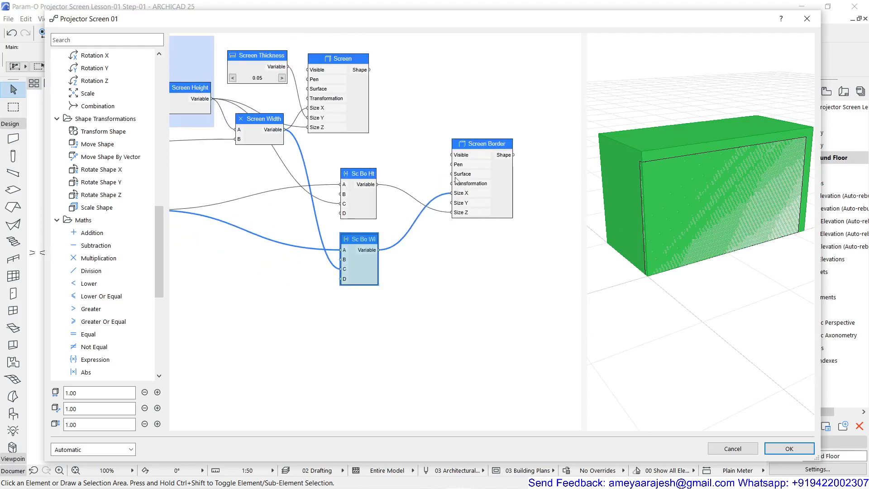
middle_click_drag(344, 164, 432, 185)
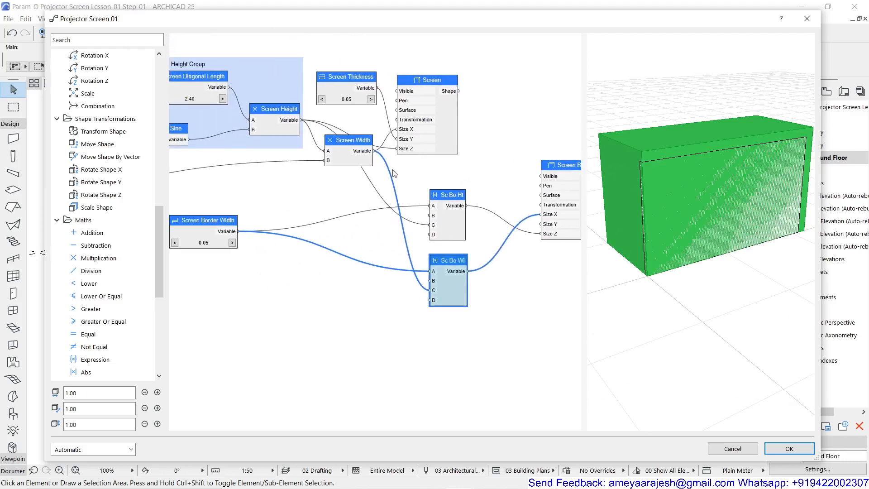
middle_click_drag(347, 100, 198, 78)
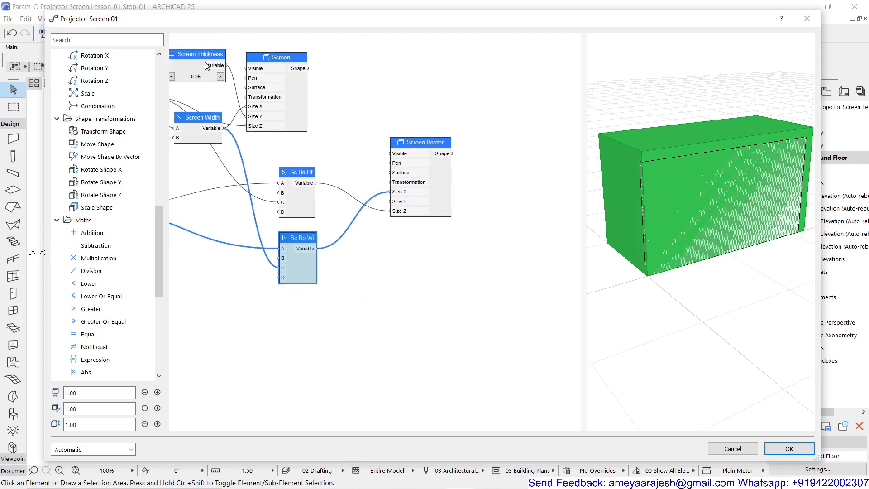
left_click_drag(228, 67, 390, 202)
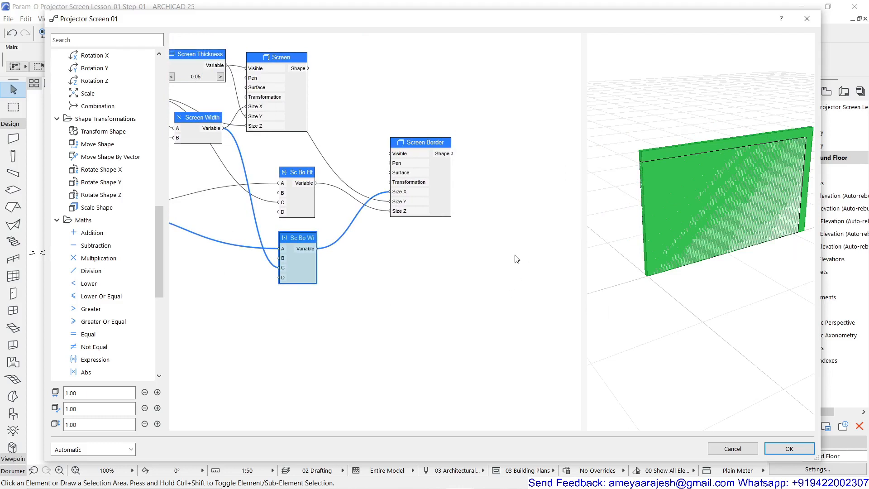
left_click_drag(685, 192, 643, 202)
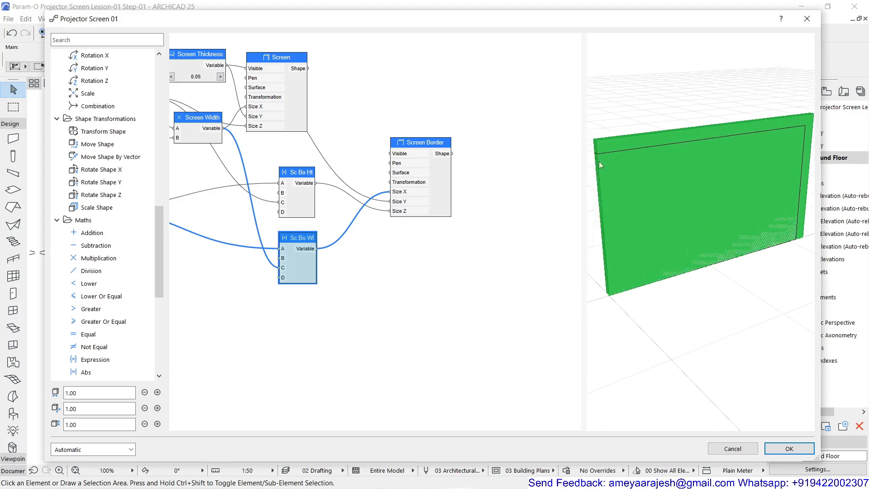
Add a Surface node in the space between the Screen and Screen Border blocks.
scroll(392, 286, "down", 1)
middle_click_drag(434, 295, 536, 284)
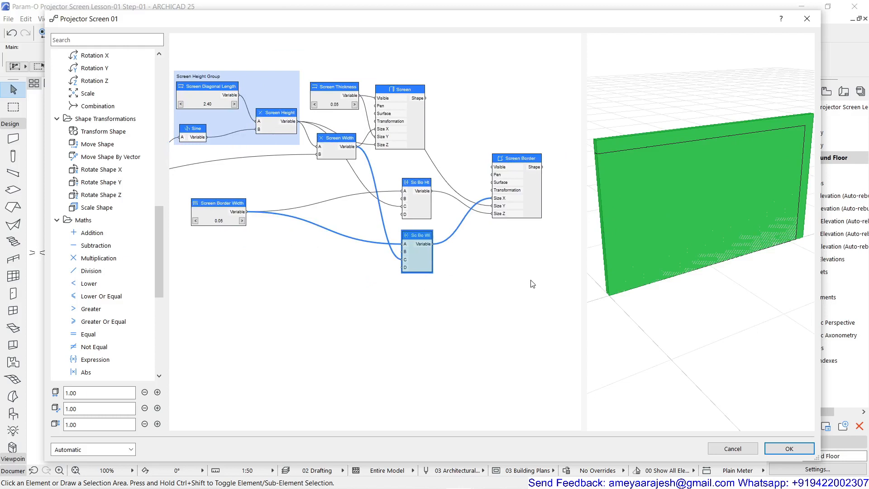
scroll(468, 173, "up", 1)
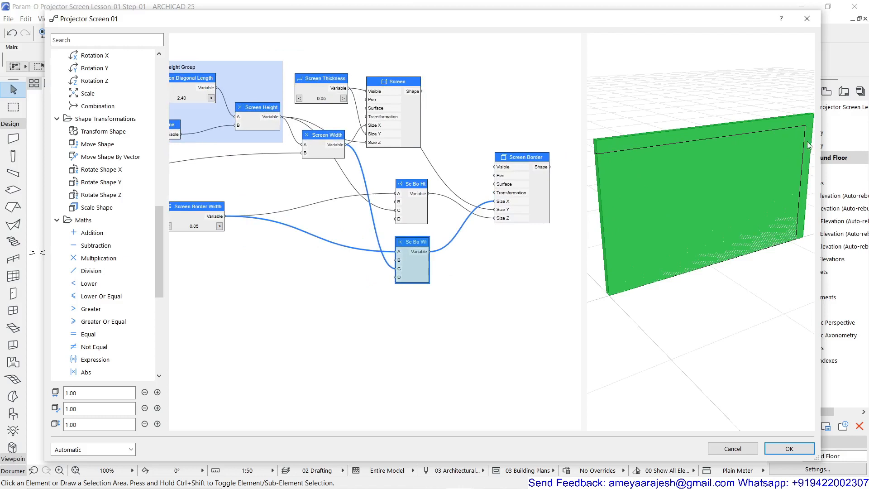
scroll(519, 164, "up", 2)
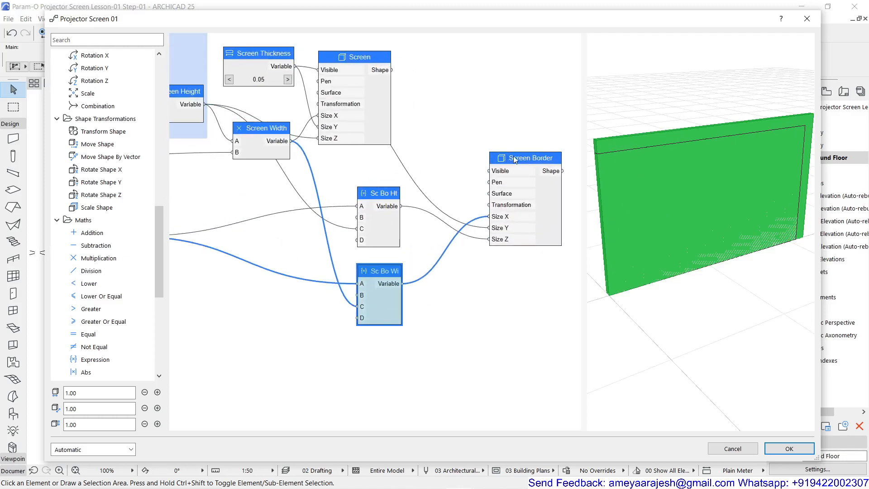
double_click(417, 150)
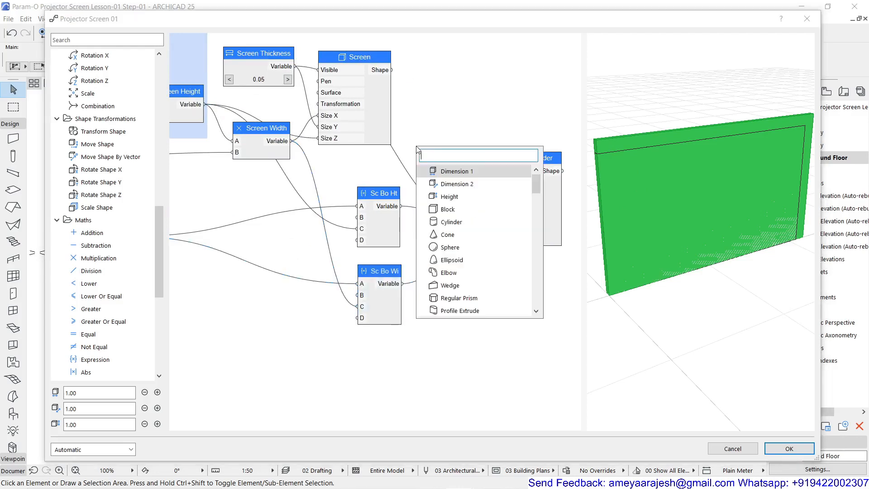
type("sur")
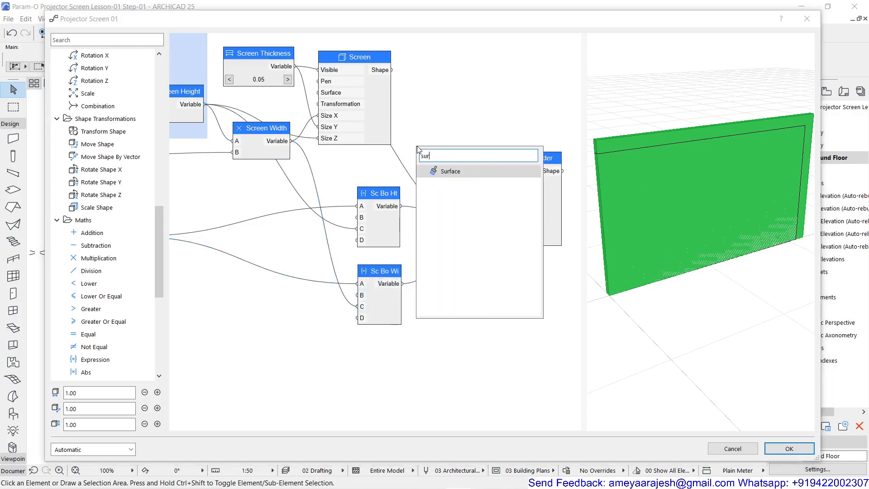
type("f")
left_click(449, 172)
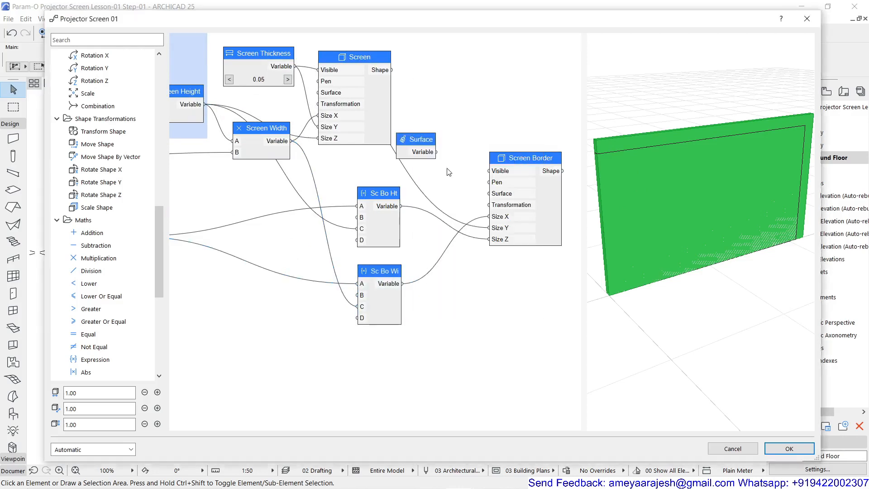
Name the new Surface node "Surface - Screen Border" in its settings and copy that name.
double_click(423, 143)
left_click(441, 256)
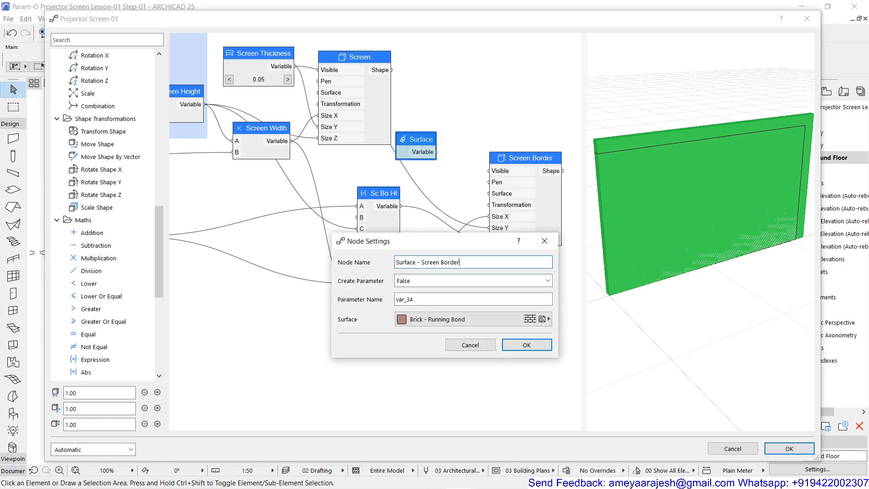
left_click_drag(470, 260, 378, 263)
key("ctrl+c")
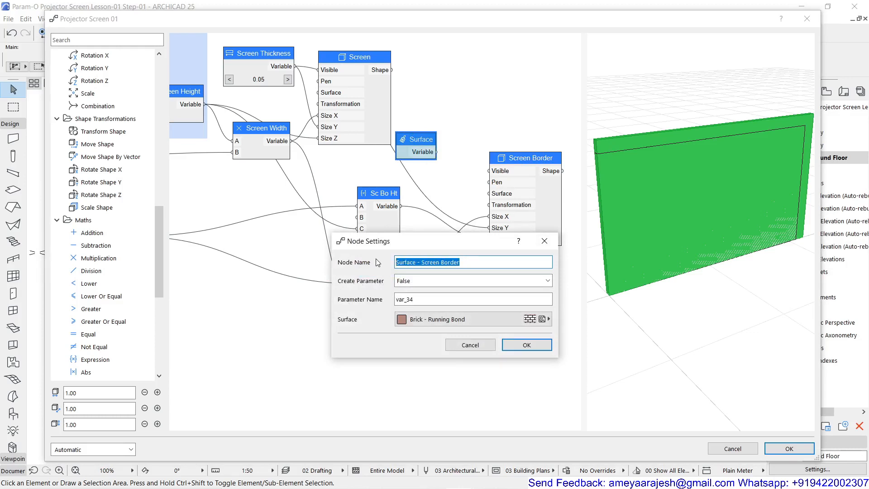
Set Create Parameter to True for the Surface node and name its parameter "Surface - Screen Border".
left_click(432, 280)
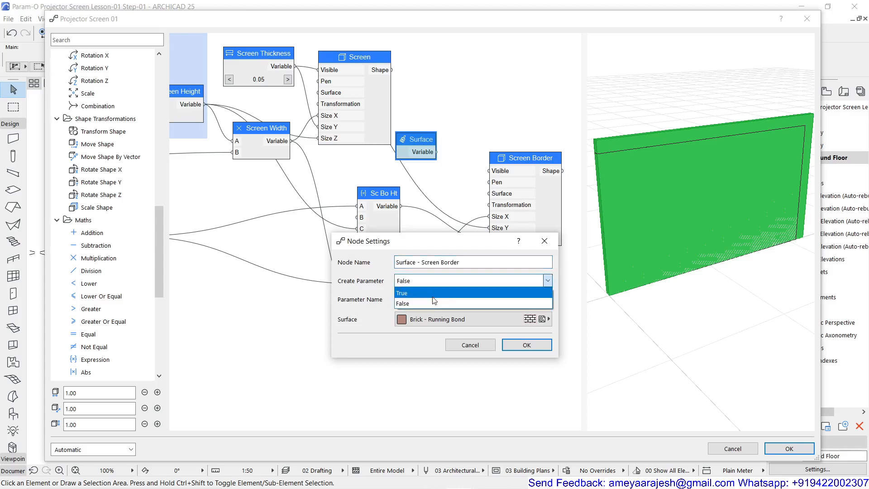
left_click(439, 300)
key("Tab")
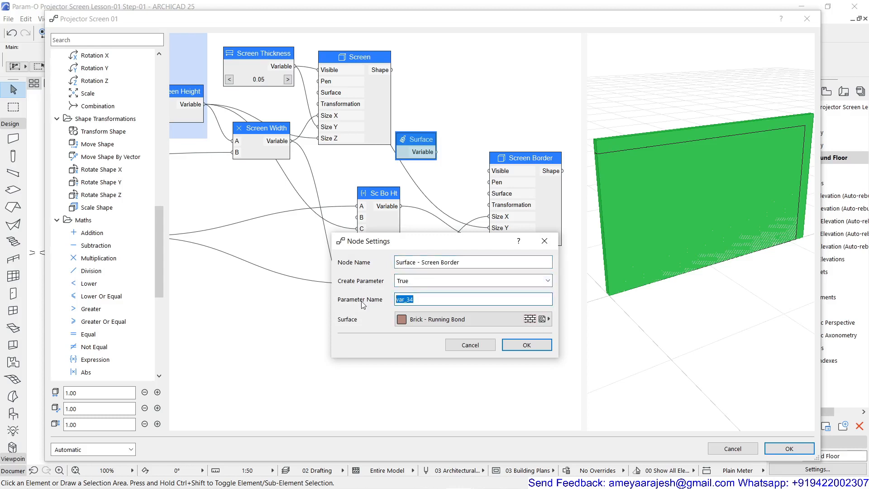
key("ctrl+v")
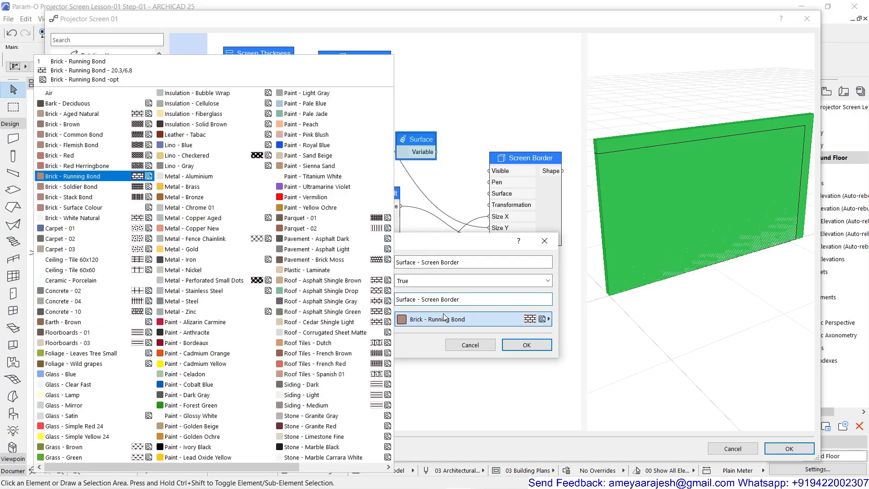
Set the new Surface node to Wood - Mahogany Horizontal and connect its output to the Surface input of the Screen Border block.
left_click(430, 319)
scroll(330, 396, "down", 2)
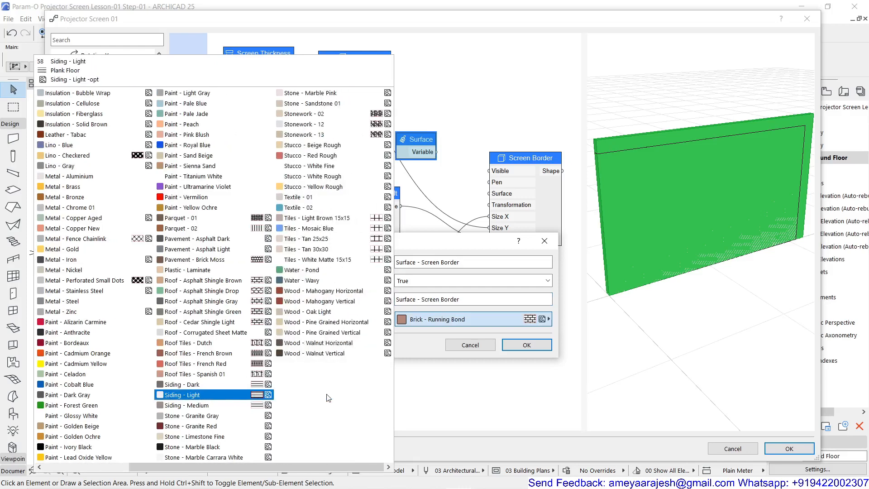
left_click(347, 294)
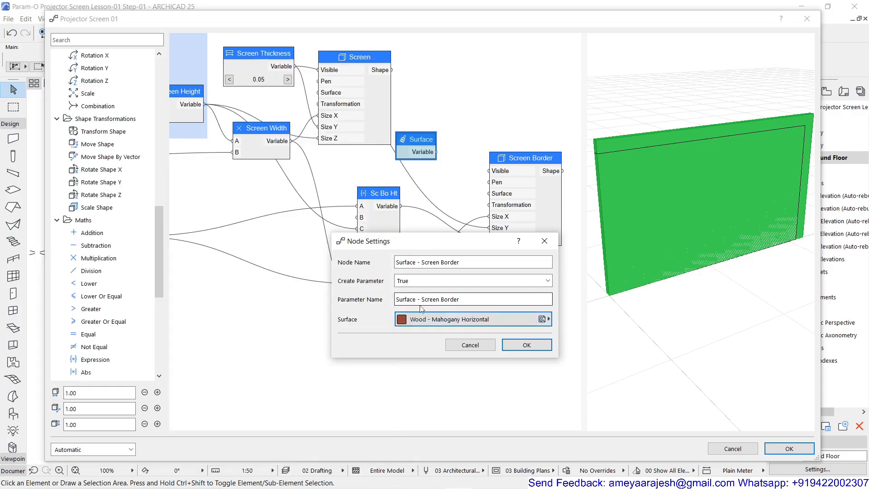
left_click(526, 345)
left_click_drag(428, 150, 499, 201)
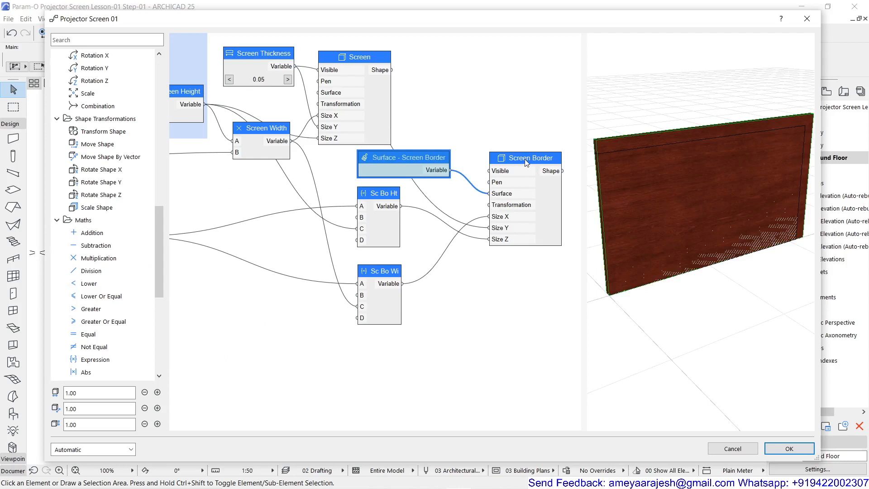
Enable the custom black pen for the Screen Border block and inspect the border's edges in 3D.
double_click(525, 159)
left_click(404, 304)
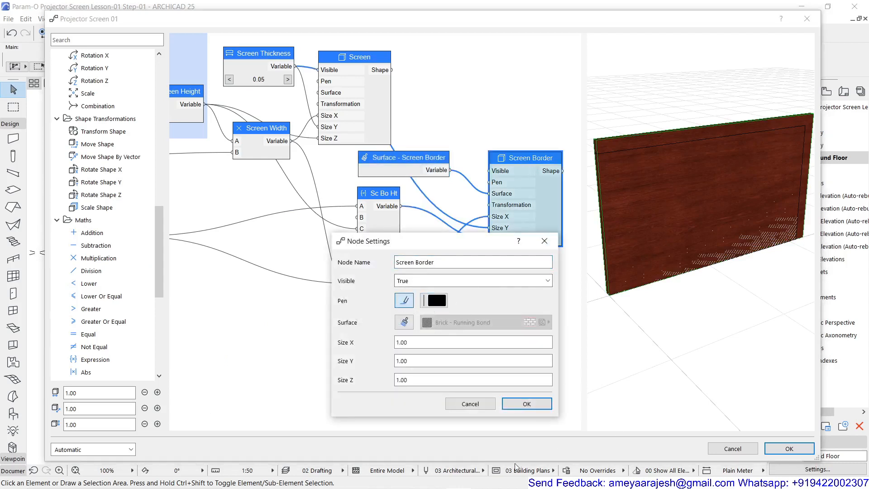
left_click(516, 406)
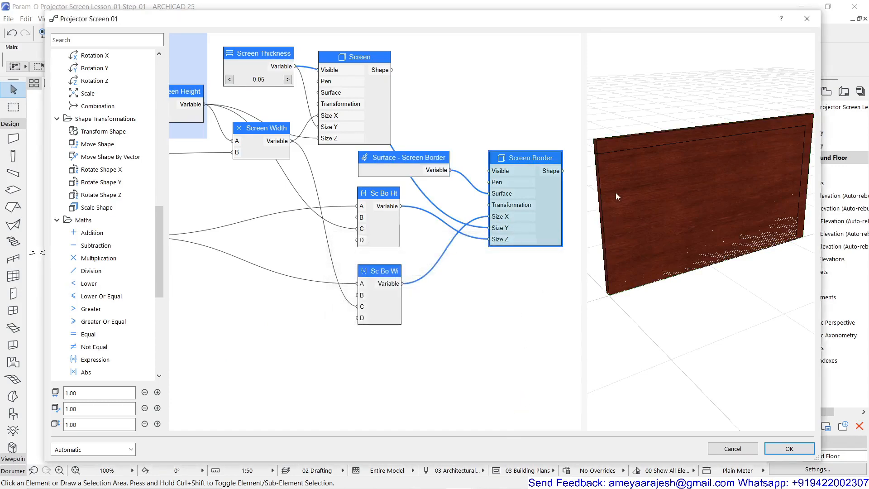
scroll(627, 165, "up", 4)
middle_click_drag(633, 171, 697, 210)
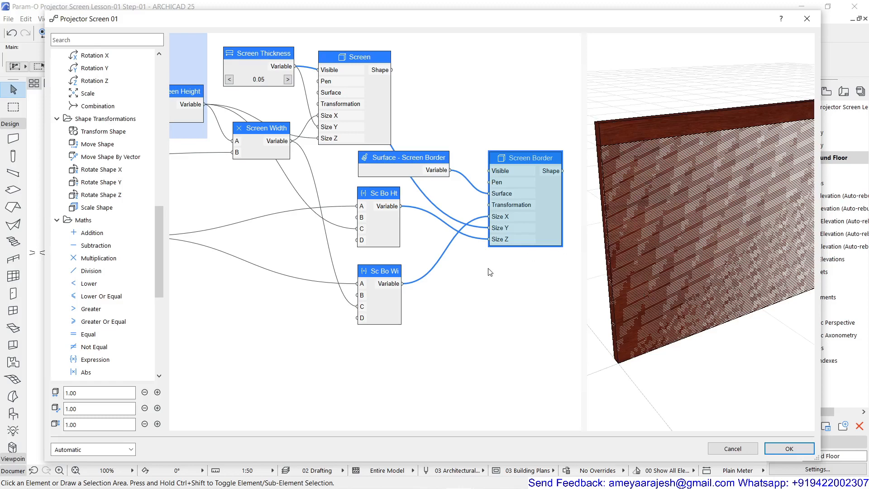
Move the Screen block farther from the Screen Thickness node to make room between them.
scroll(490, 271, "down", 1)
left_click_drag(375, 96, 462, 68)
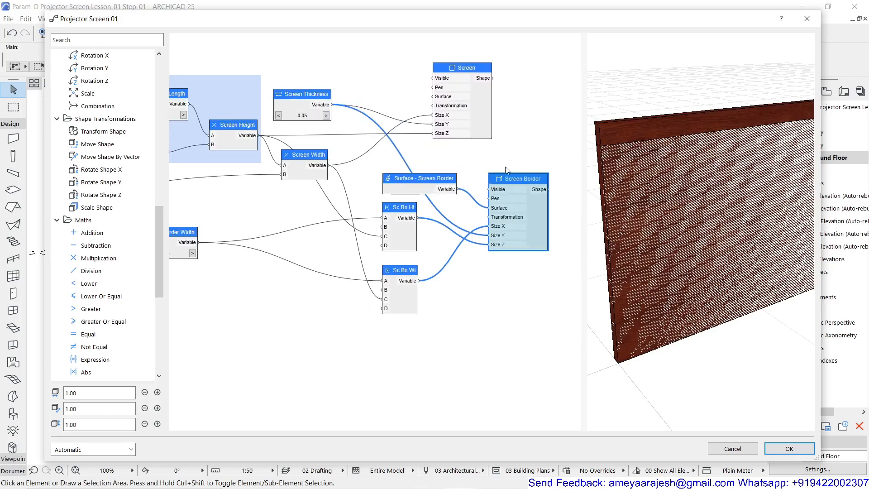
middle_click_drag(294, 219, 373, 219)
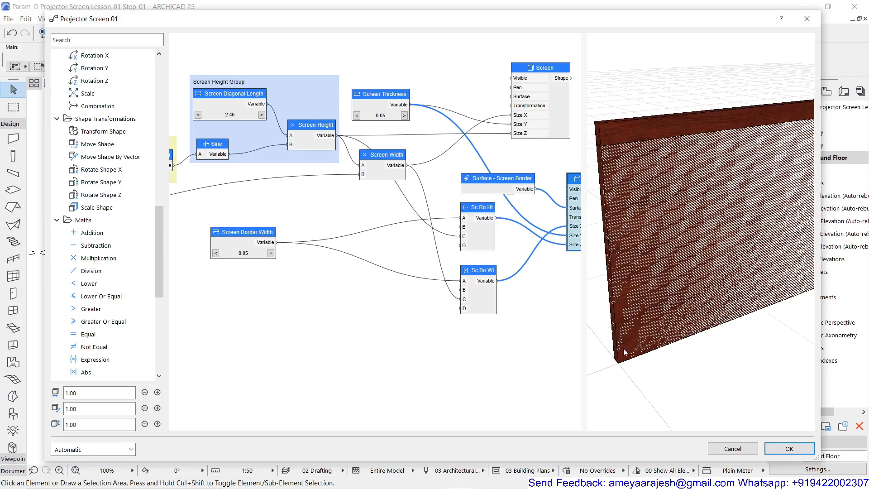
Add a Move transformation node above and between the Screen Thickness node and the Screen block.
scroll(511, 102, "up", 2)
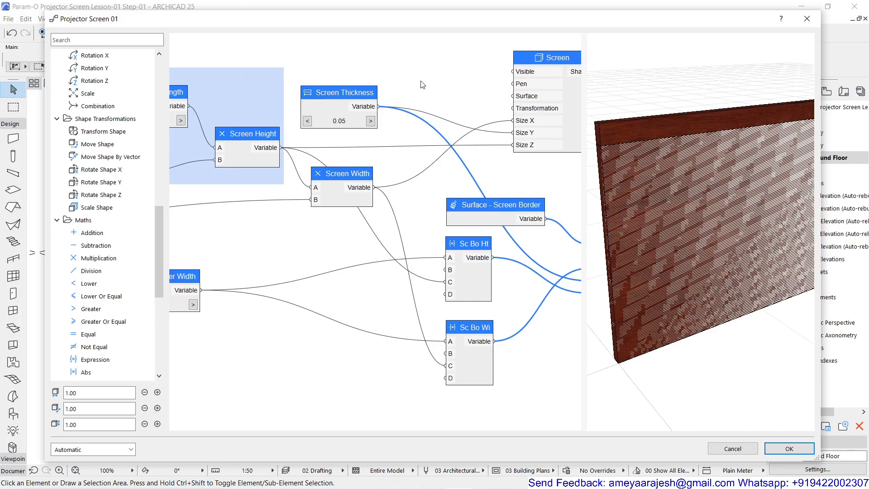
double_click(434, 77)
type("mo")
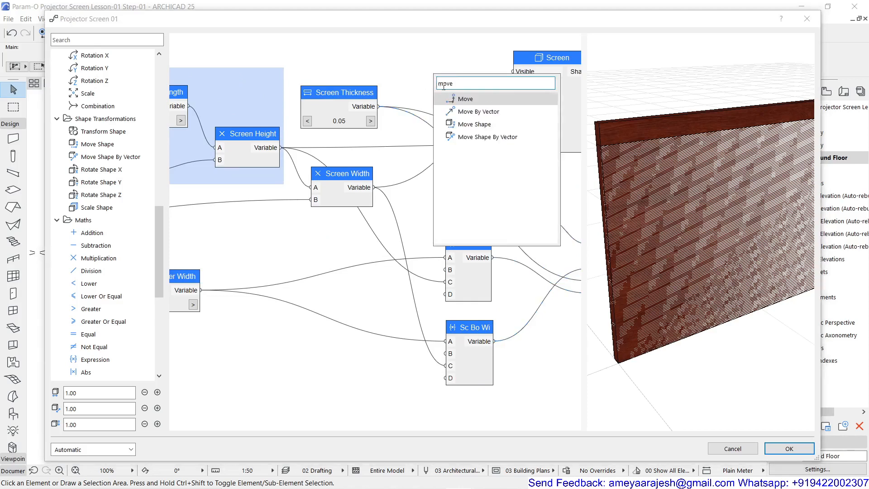
type("ve")
left_click(469, 99)
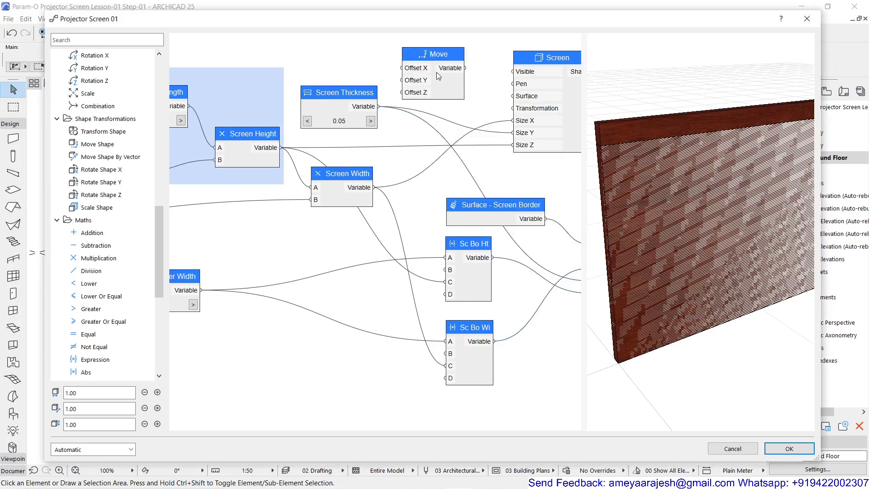
left_click_drag(434, 59, 443, 59)
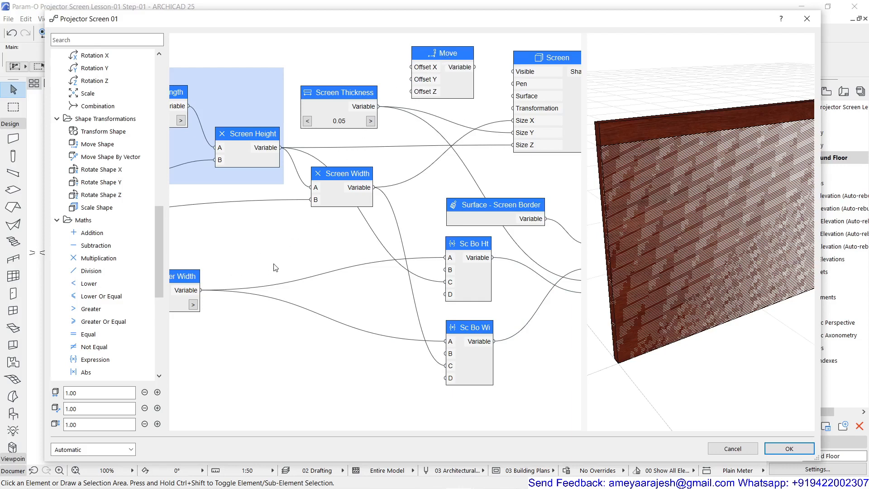
Connect the Screen Border Width output to both Offset X and Offset Z of the Move node.
middle_click_drag(240, 277, 277, 275)
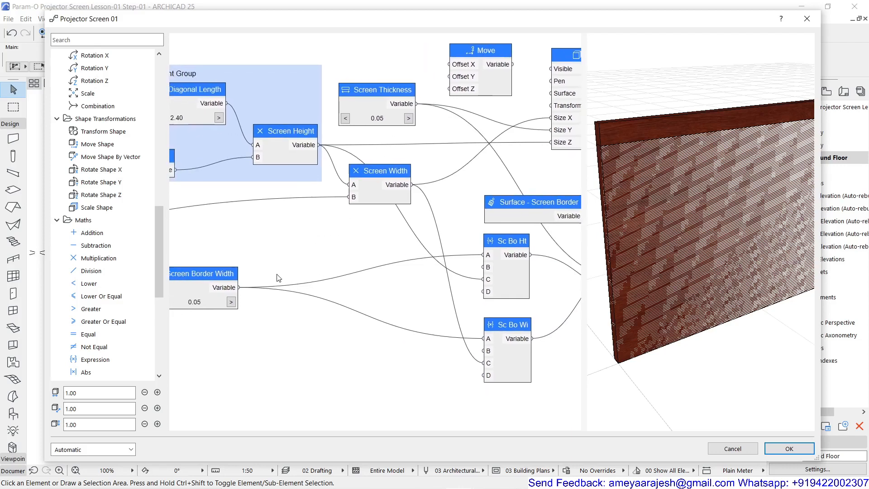
scroll(279, 278, "down", 2)
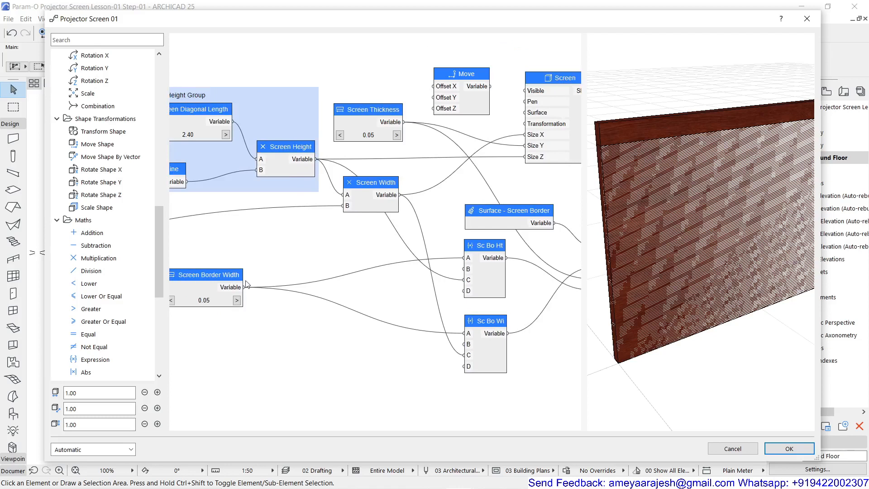
left_click_drag(245, 287, 431, 91)
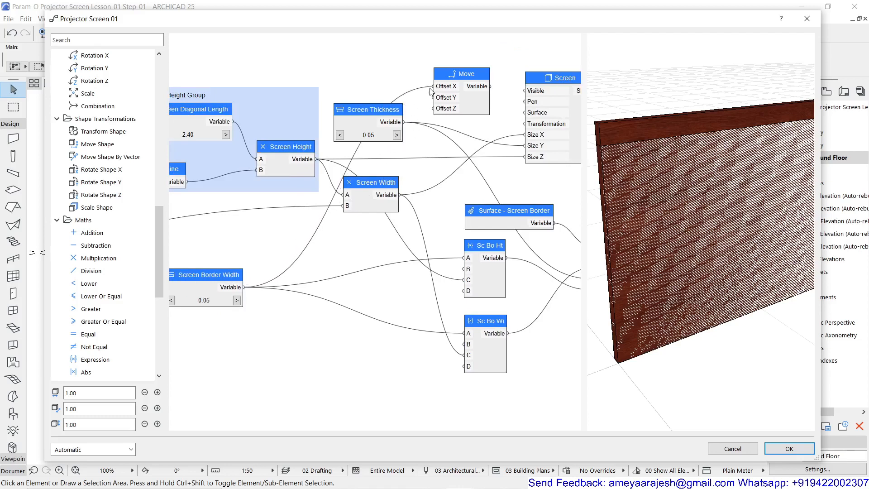
left_click_drag(245, 287, 428, 116)
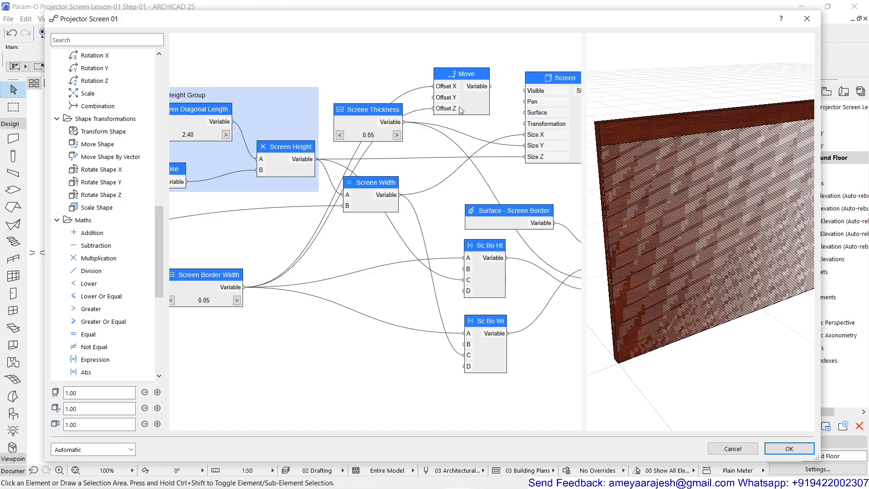
Connect the Move node's output to the Screen block's Transformation input and inspect the screen inside the border in 3D.
middle_click_drag(472, 108, 329, 102)
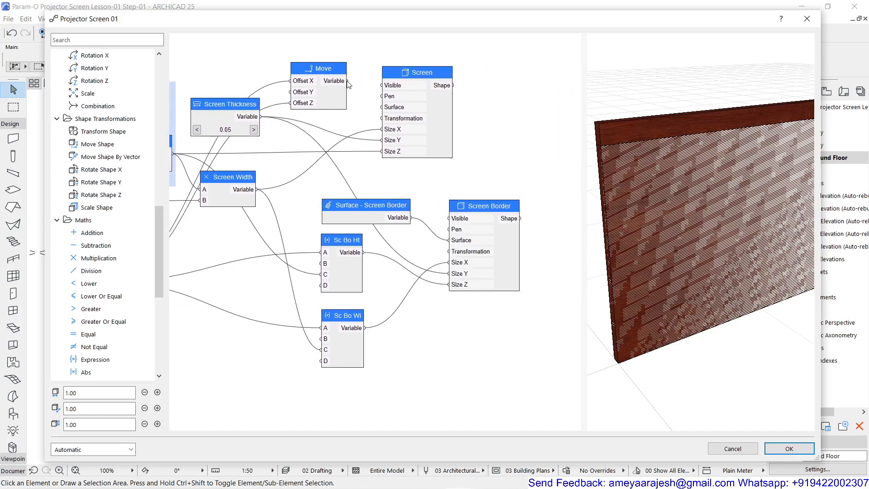
left_click_drag(347, 80, 381, 118)
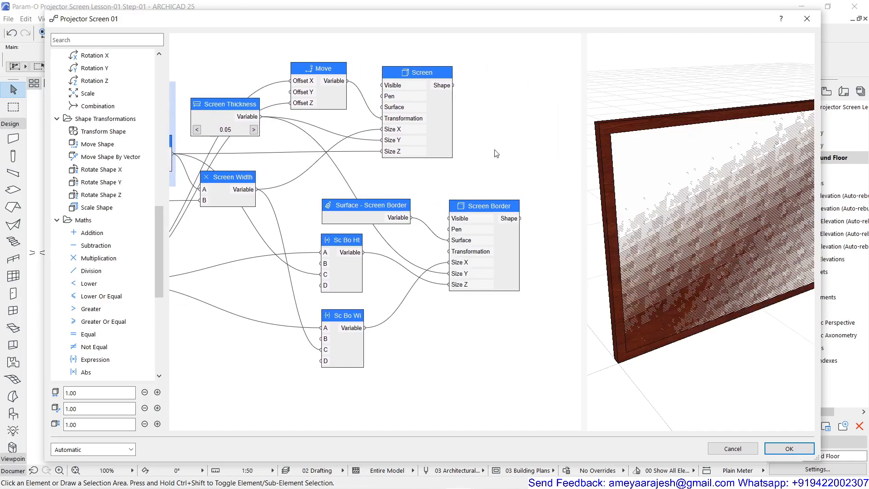
left_click_drag(616, 186, 642, 184)
scroll(662, 268, "up", 3)
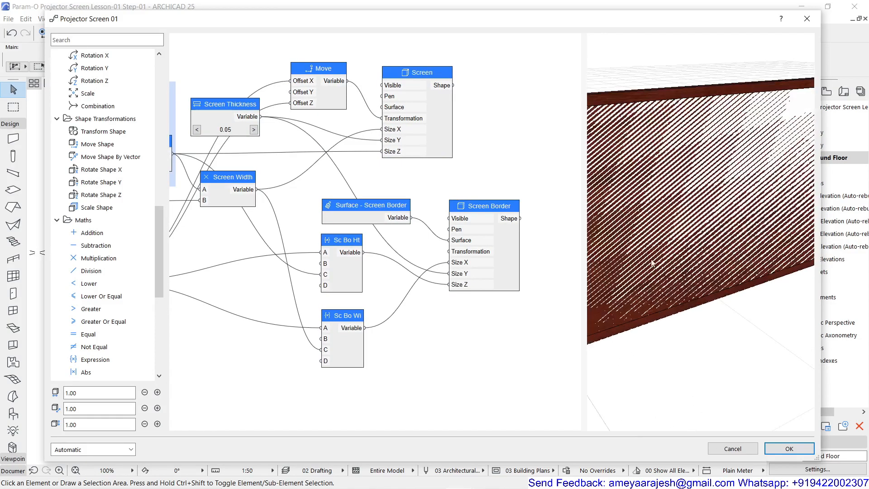
scroll(653, 264, "down", 3)
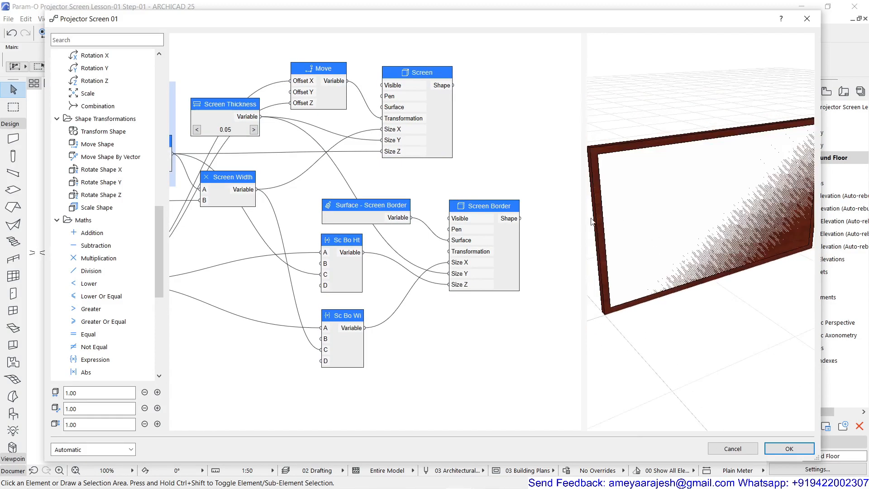
scroll(711, 205, "down", 1)
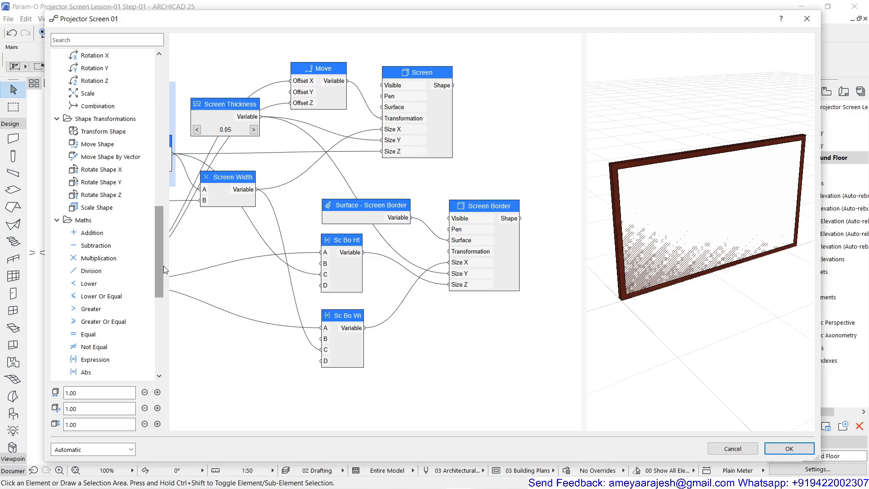
Add a Difference solid operation node and place it beyond the Screen and Screen Border blocks.
left_click_drag(164, 265, 153, 346)
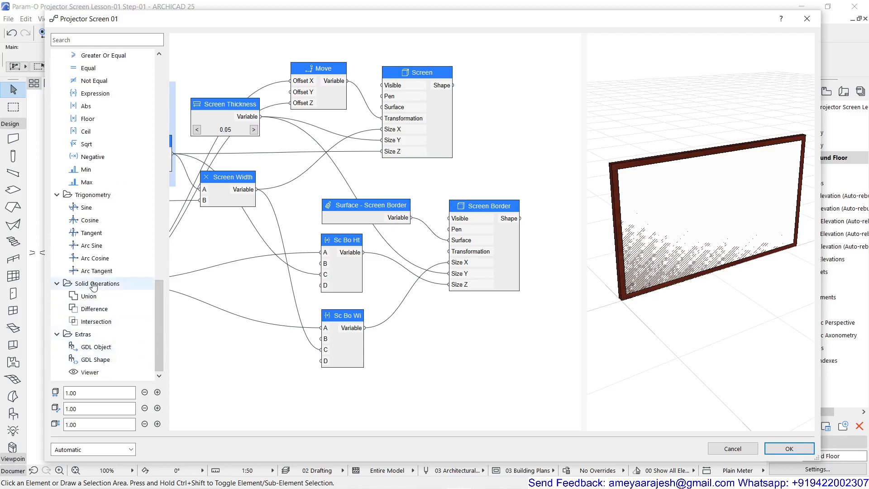
double_click(90, 312)
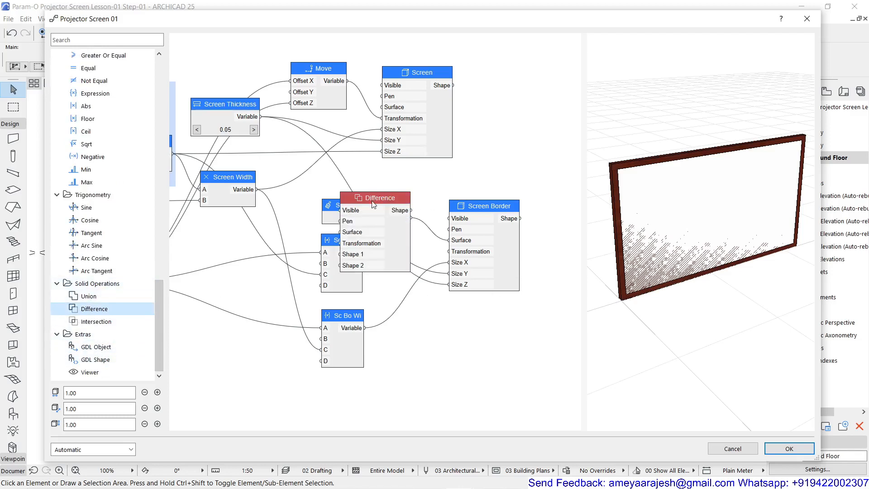
left_click_drag(373, 197, 552, 149)
middle_click_drag(490, 157, 225, 186)
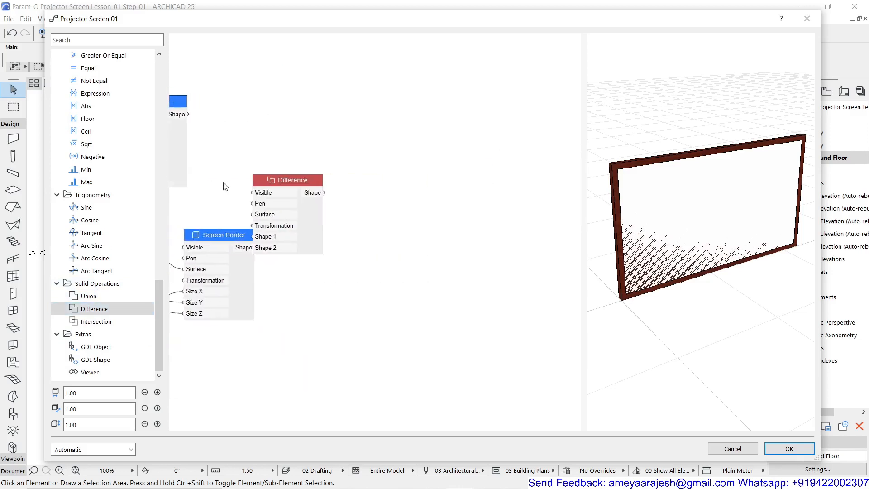
left_click_drag(276, 180, 344, 181)
middle_click_drag(272, 185, 371, 166)
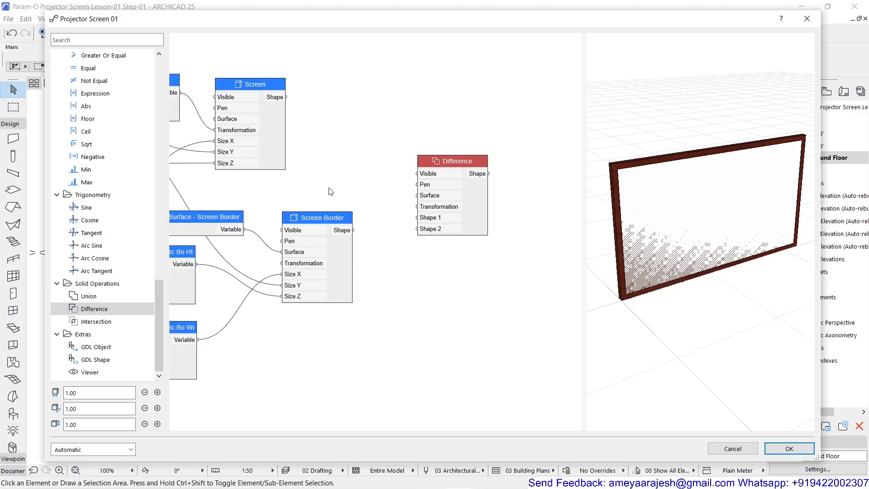
Connect the Screen Border shape to Shape 1 and the Screen shape to Shape 2 of the Difference node.
left_click_drag(286, 98, 369, 184)
left_click_drag(370, 183, 371, 192)
left_click_drag(354, 230, 418, 218)
left_click_drag(287, 98, 418, 230)
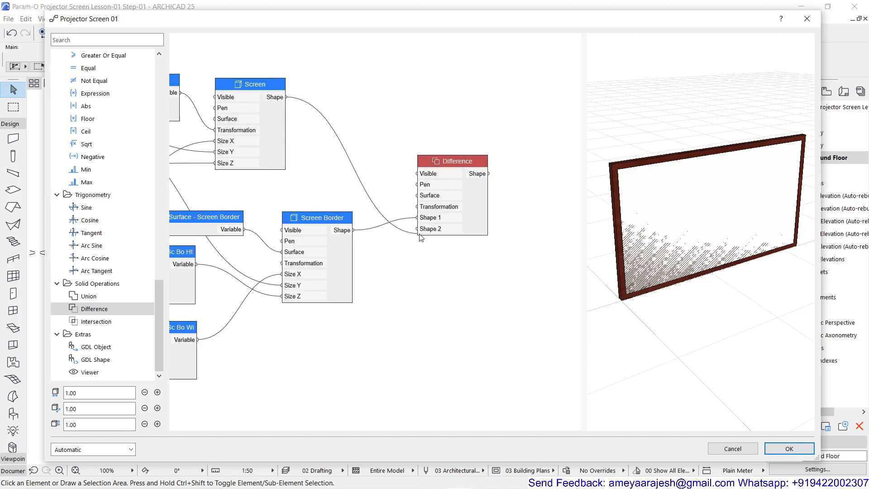
Rename the Difference node "Screen Border (Cut)".
left_click(467, 160)
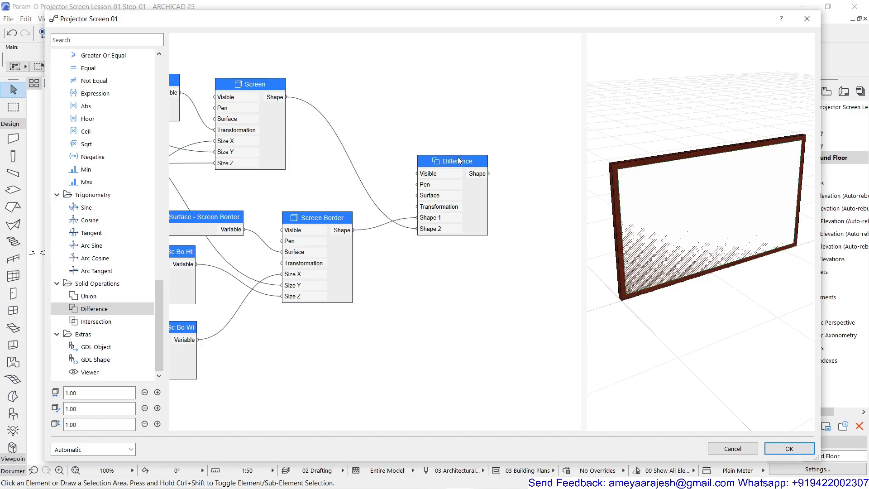
double_click(459, 160)
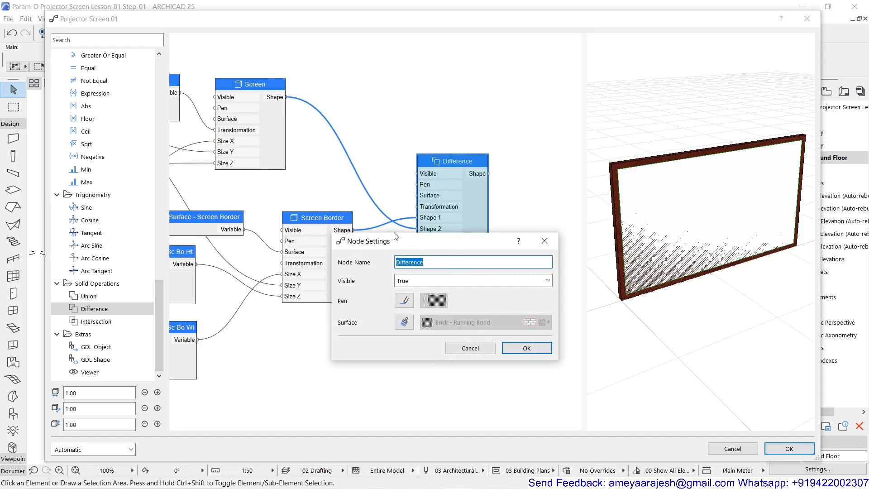
type("Screen Border (Cut")
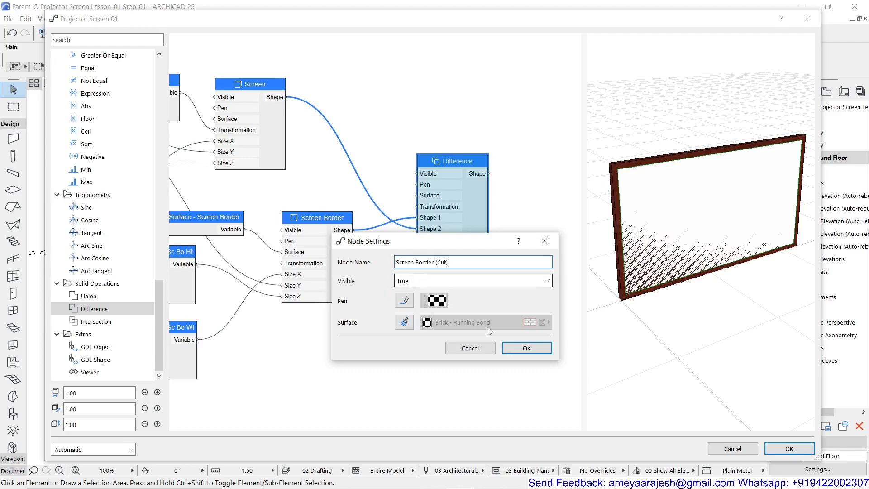
left_click(512, 346)
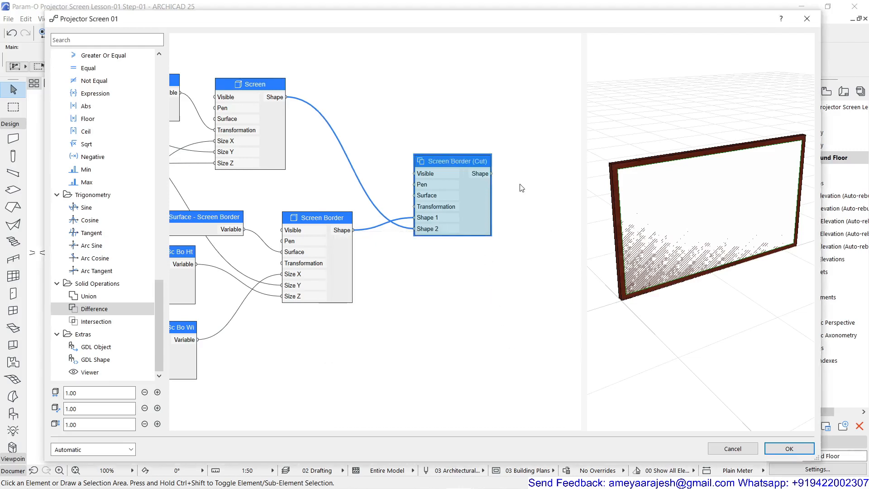
Rename the original Screen Border block "Screen Border (Uncut)" and set its Visible option to False.
double_click(311, 223)
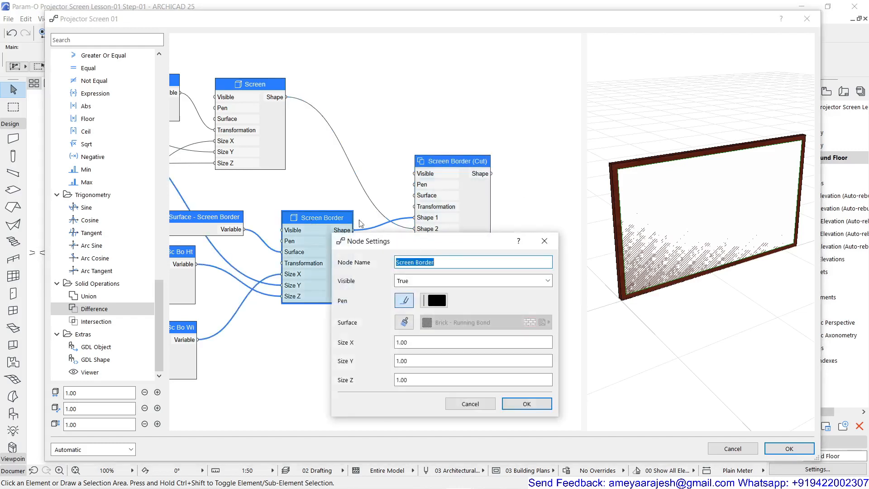
left_click(446, 261)
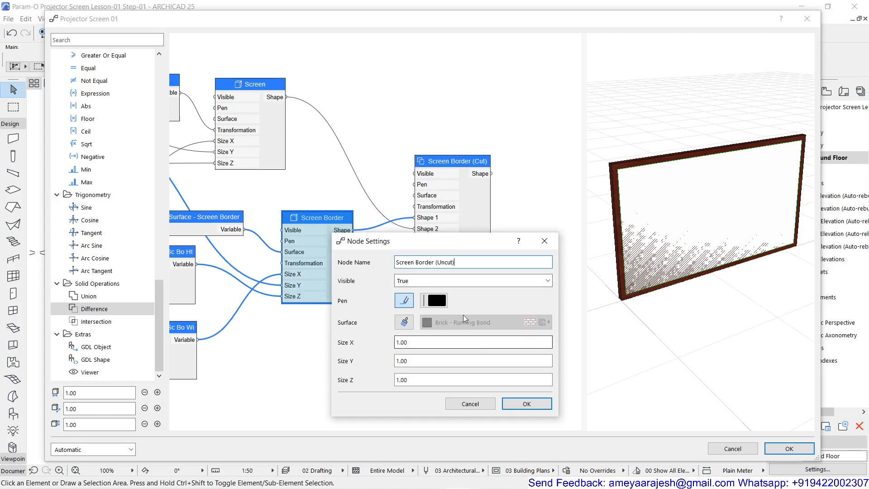
left_click(460, 283)
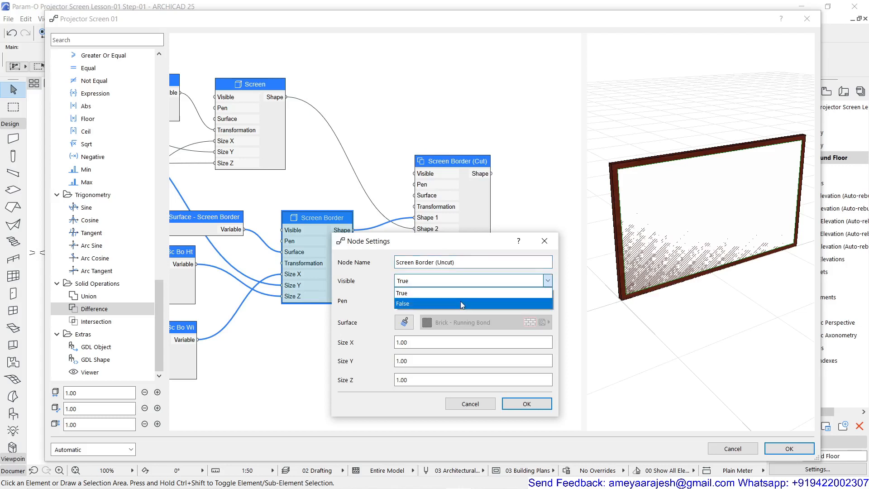
left_click(460, 302)
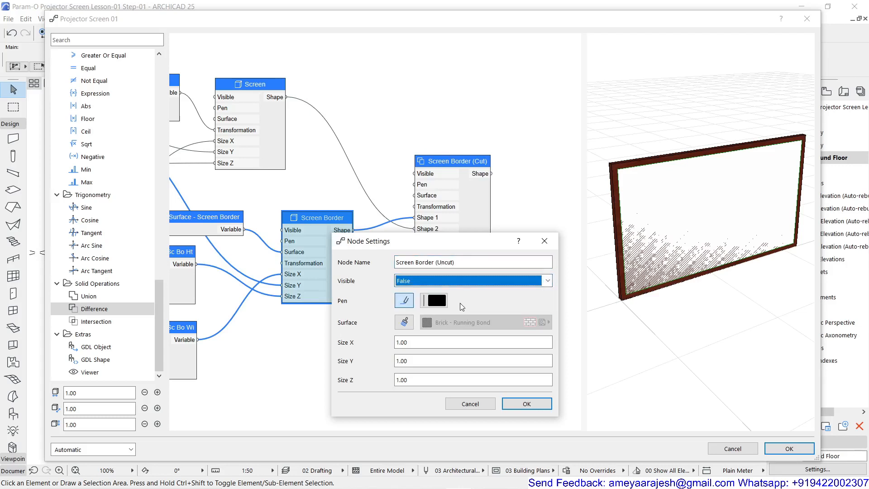
left_click(544, 403)
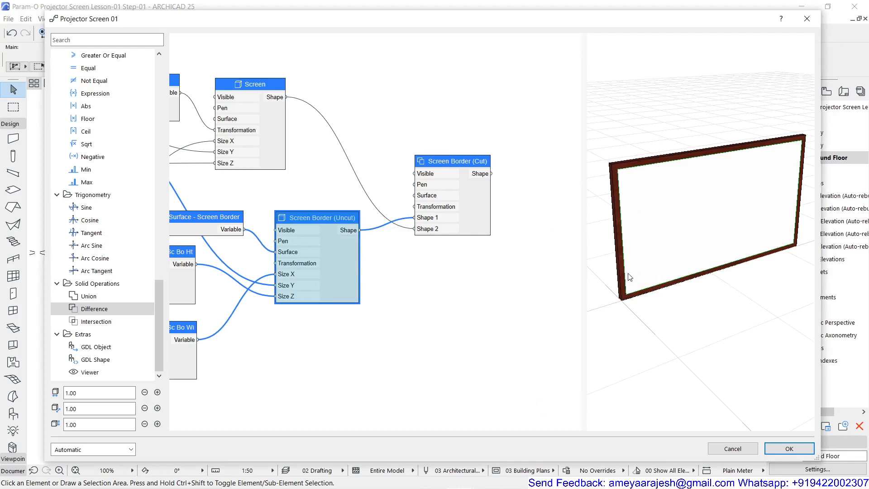
Set the Screen block's Visible option to False to check the border opening, and restore it to True.
right_click(249, 86)
left_click(275, 96)
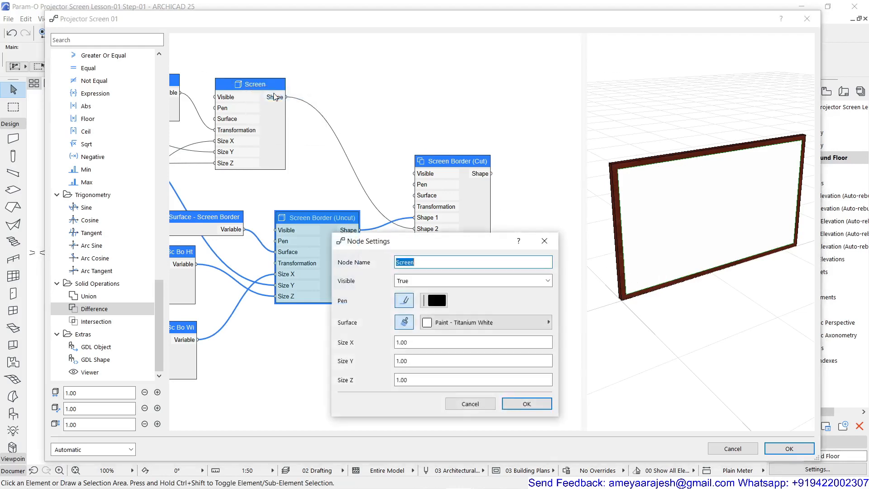
left_click(414, 282)
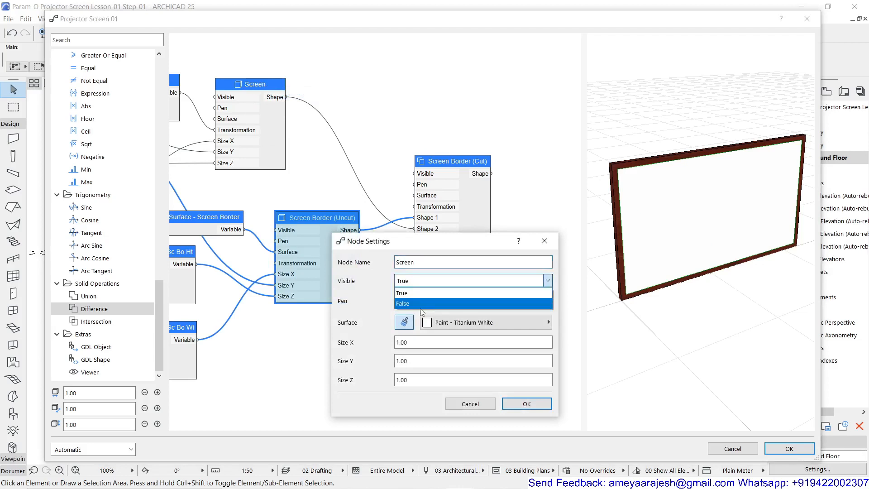
left_click(421, 306)
left_click(518, 404)
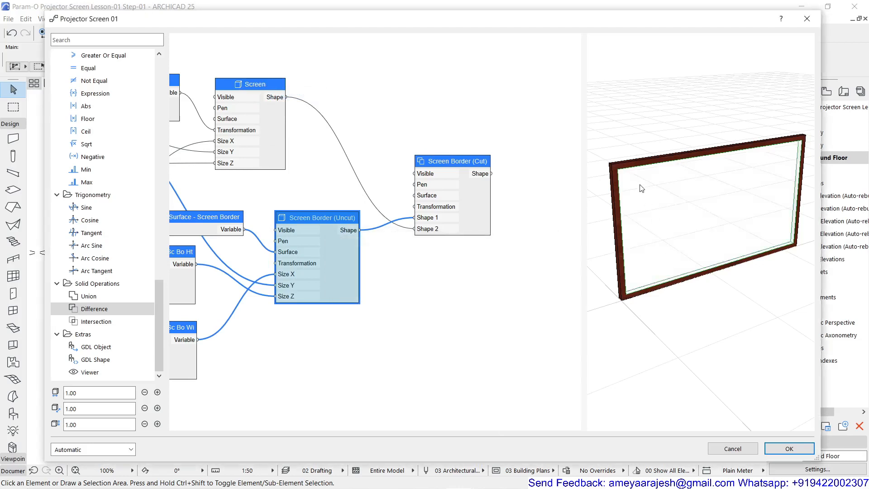
left_click_drag(704, 249, 703, 199)
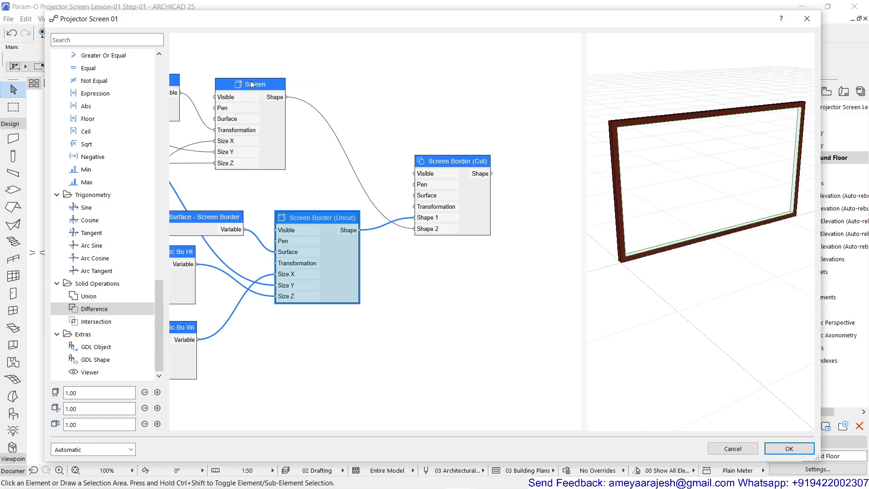
left_click(264, 94)
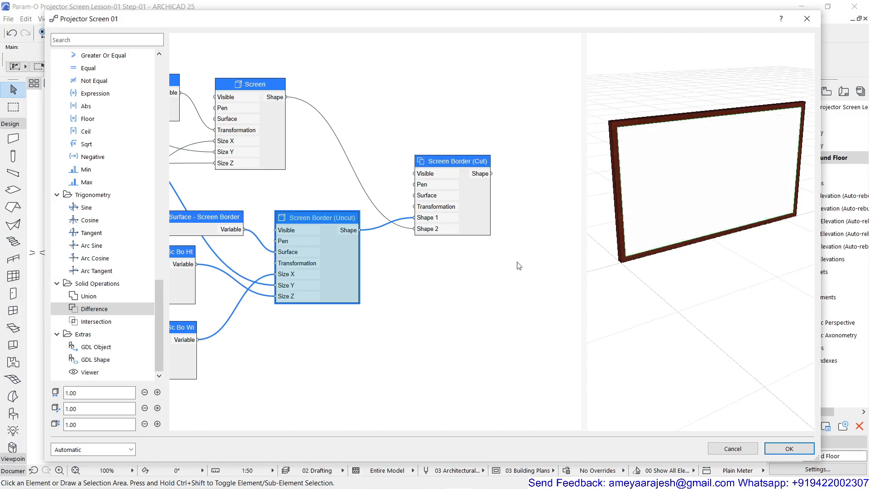
Examine the 3D preview of the framed screen and the node connections feeding the Screen Border (Cut) node.
middle_click_drag(478, 262, 528, 294)
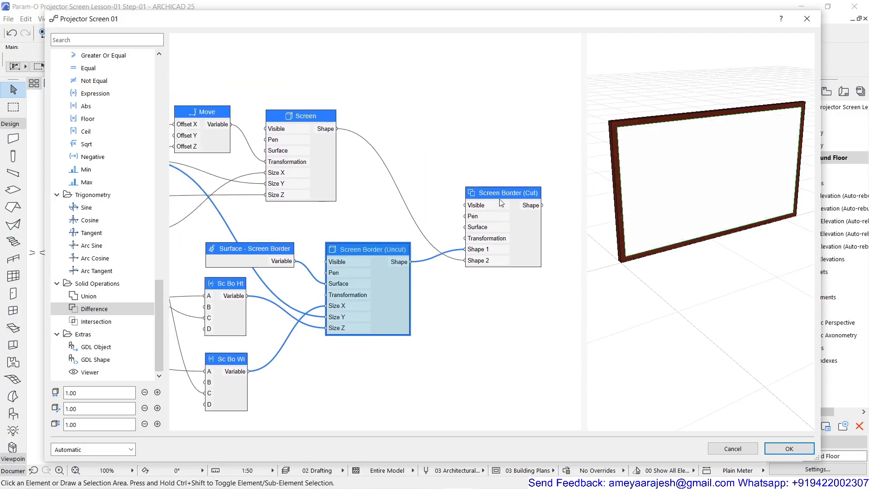
scroll(704, 199, "down", 1)
scroll(695, 248, "down", 2)
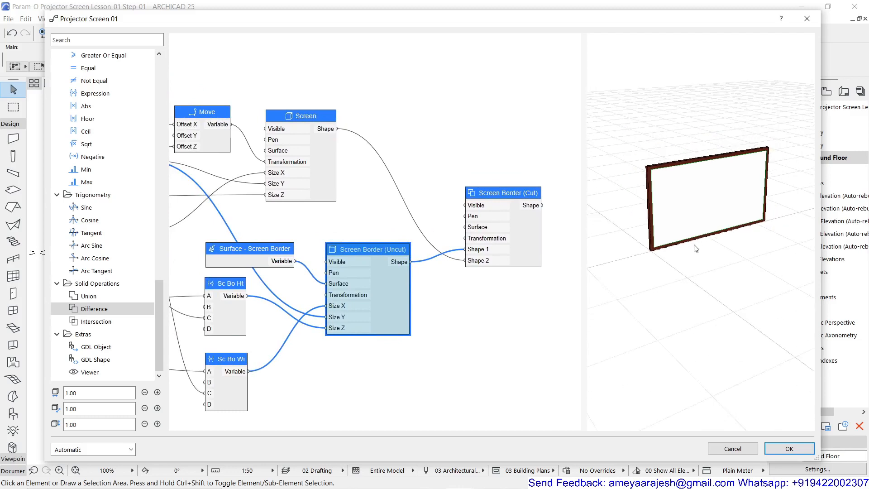
middle_click_drag(702, 259, 774, 234)
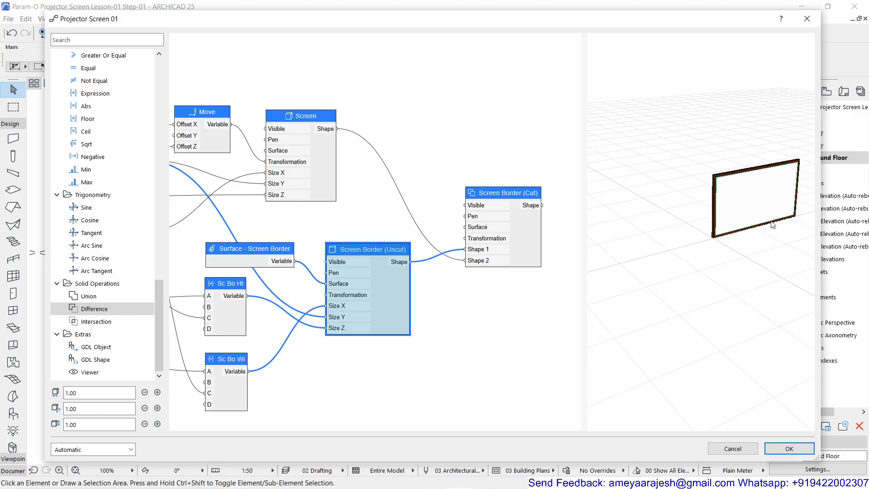
middle_click_drag(680, 239, 685, 325)
middle_click_drag(691, 281, 696, 331, "shift")
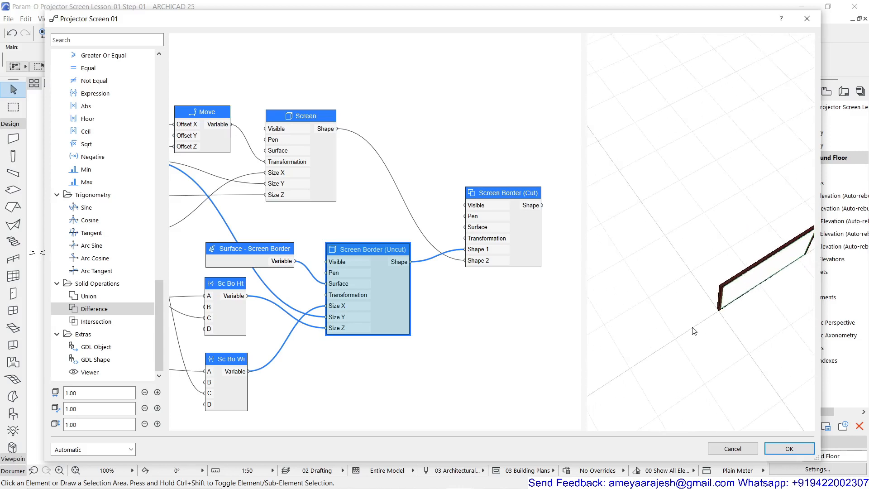
scroll(499, 322, "down", 4)
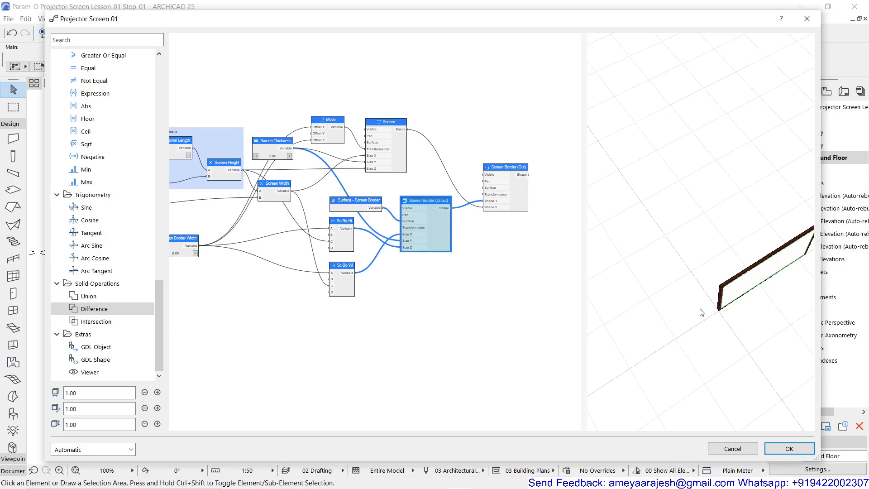
middle_click_drag(699, 309, 706, 283, "shift")
scroll(743, 282, "up", 5)
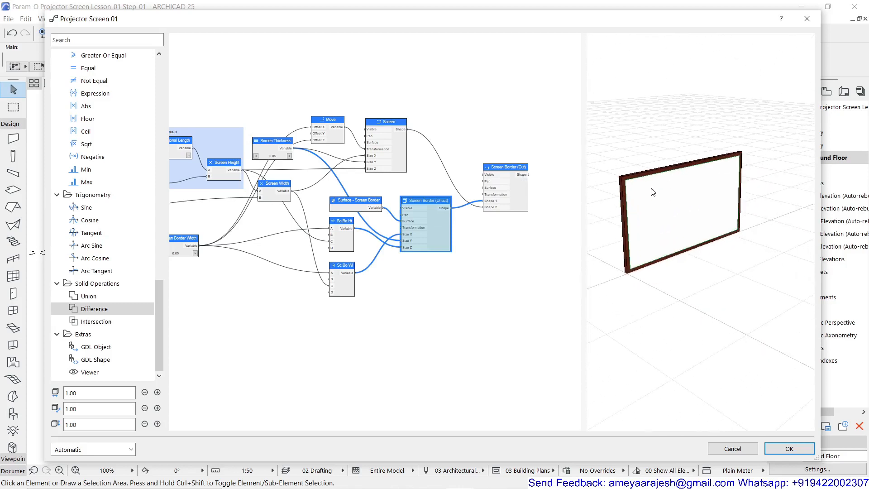
scroll(675, 199, "down", 2)
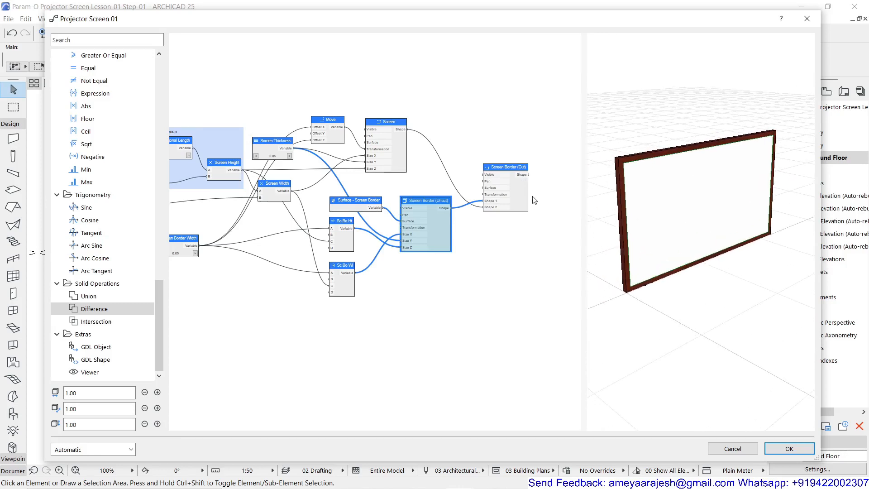
scroll(540, 176, "up", 2)
middle_click_drag(540, 176, 447, 216)
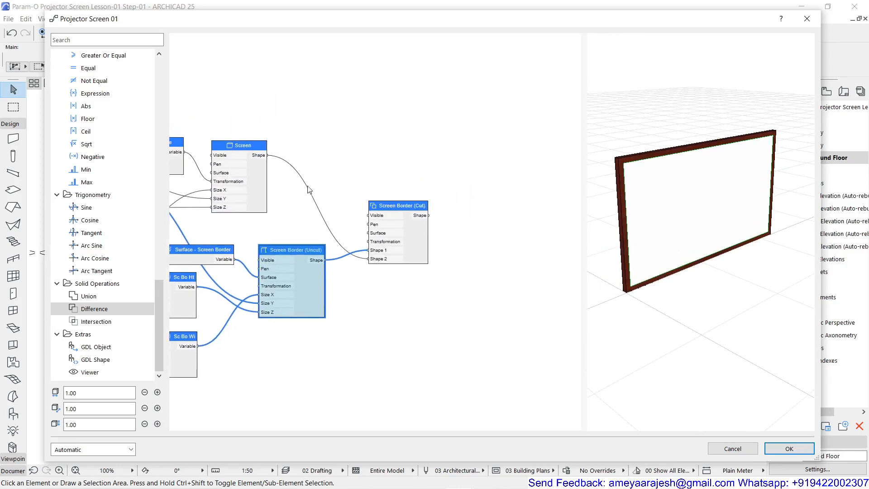
scroll(400, 200, "up", 2)
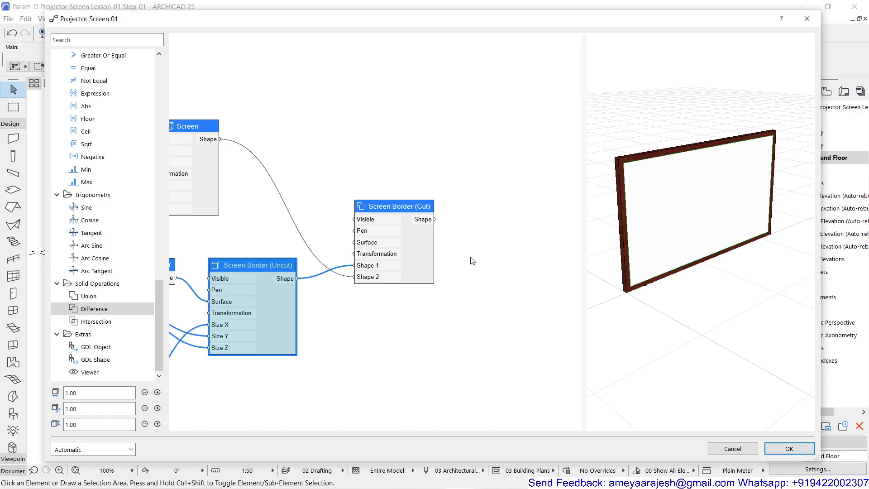
scroll(470, 257, "down", 2)
middle_click_drag(373, 199, 448, 181)
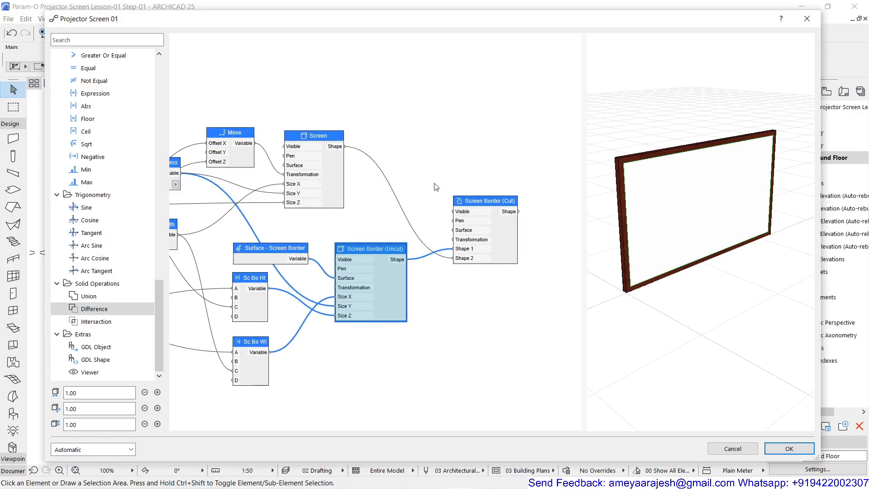
Add a Union solid operation node beyond the Screen Border (Cut) node and rename it "Screen & Border".
middle_click_drag(436, 183, 271, 181)
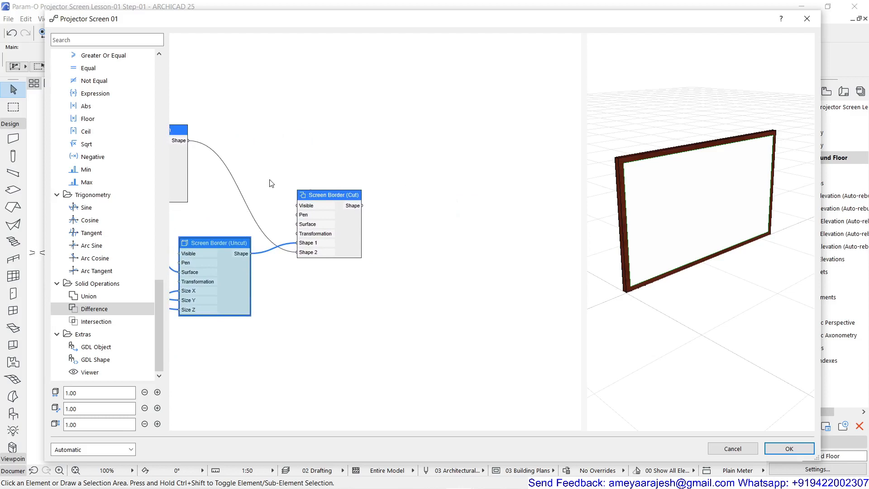
double_click(92, 299)
left_click_drag(378, 207, 455, 164)
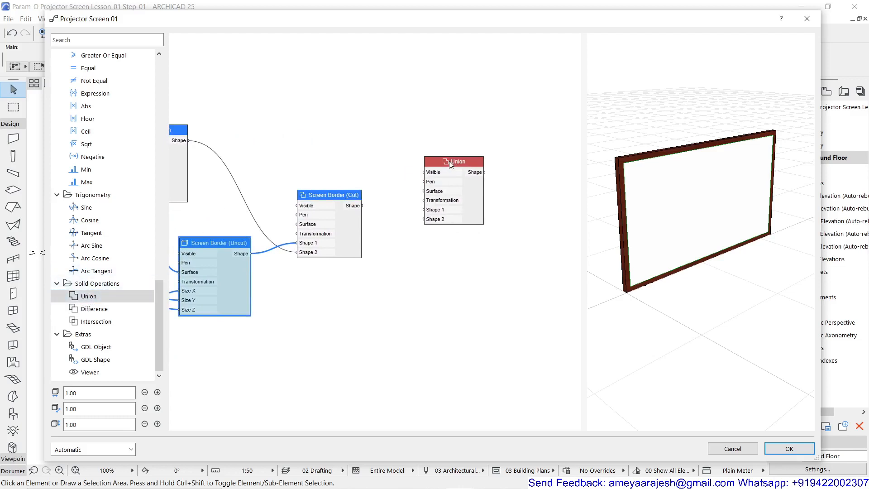
double_click(456, 164)
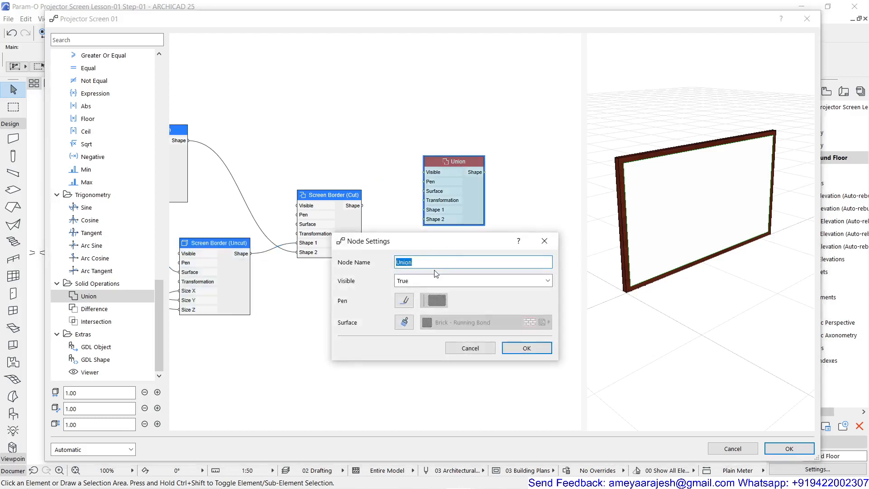
type("Screen & Border")
left_click(514, 348)
left_click_drag(444, 161, 463, 148)
Connect the Screen shape to Shape 1 and the Screen Border (Cut) shape to Shape 2 of the Screen & Border node.
middle_click_drag(390, 159, 443, 158)
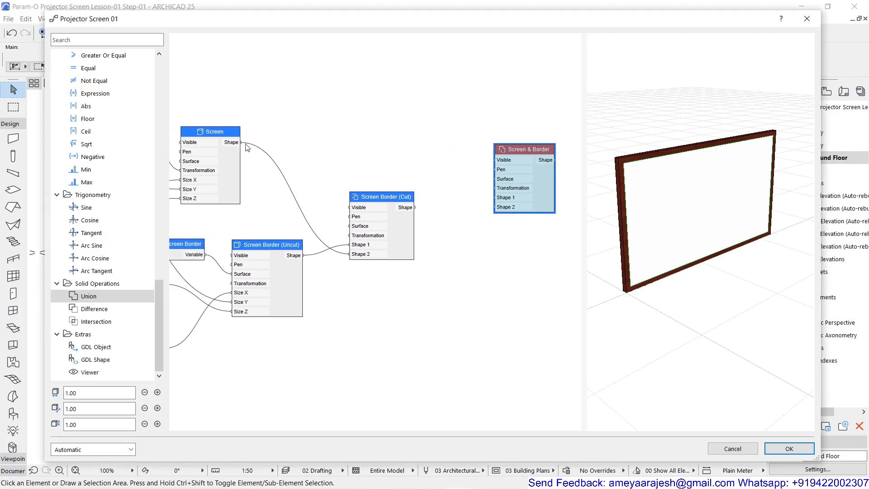
left_click_drag(242, 142, 260, 145)
left_click_drag(415, 167, 494, 197)
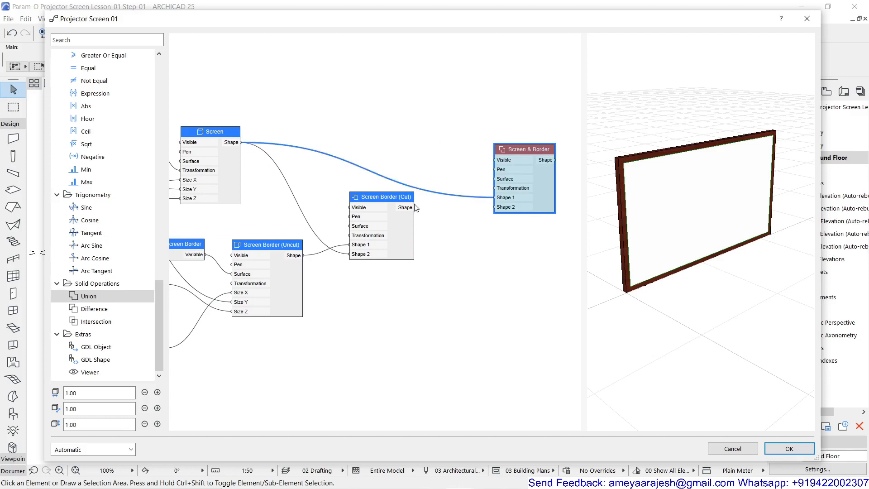
left_click_drag(415, 207, 494, 208)
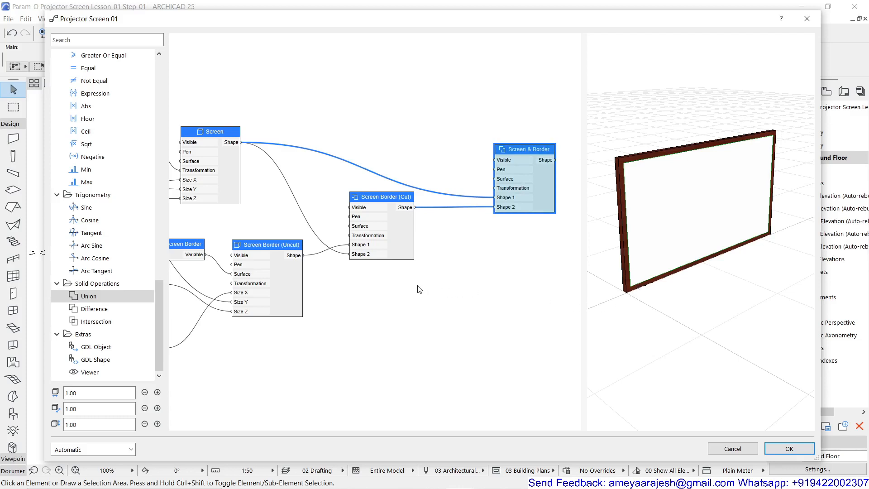
Set the Visible option to False for both the Screen block and the Screen Border (Cut) node.
double_click(211, 134)
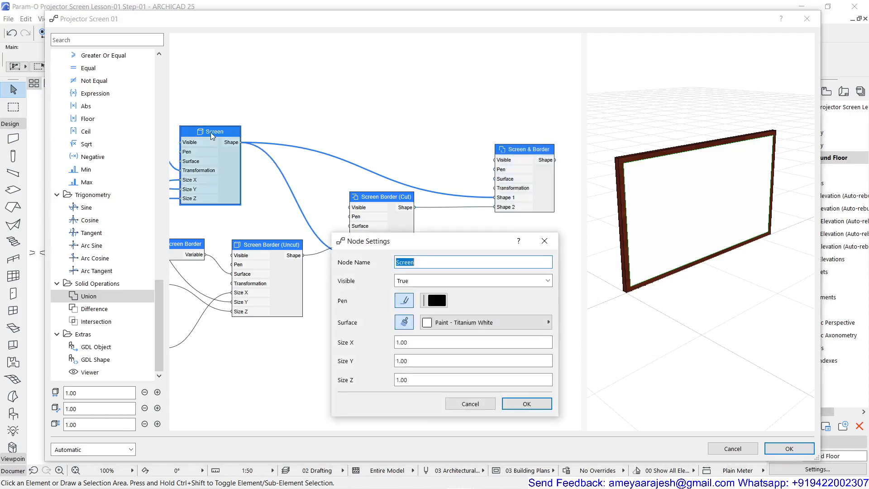
left_click(435, 282)
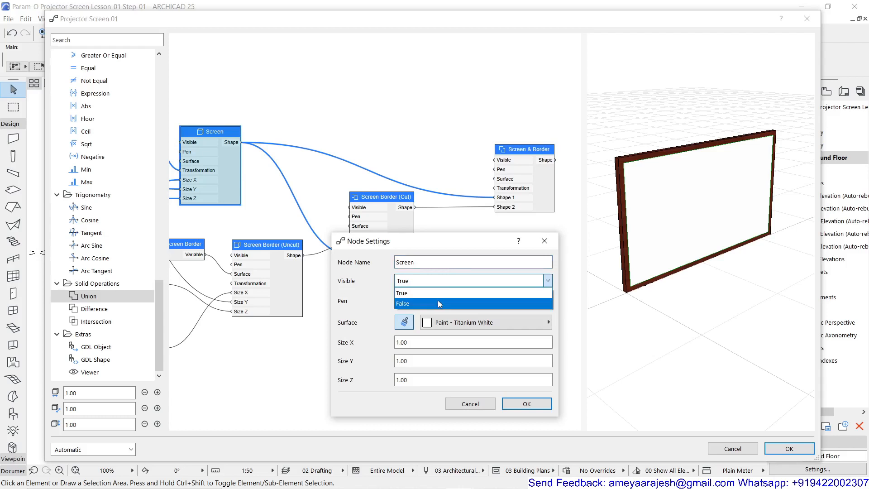
left_click(439, 296)
left_click(525, 404)
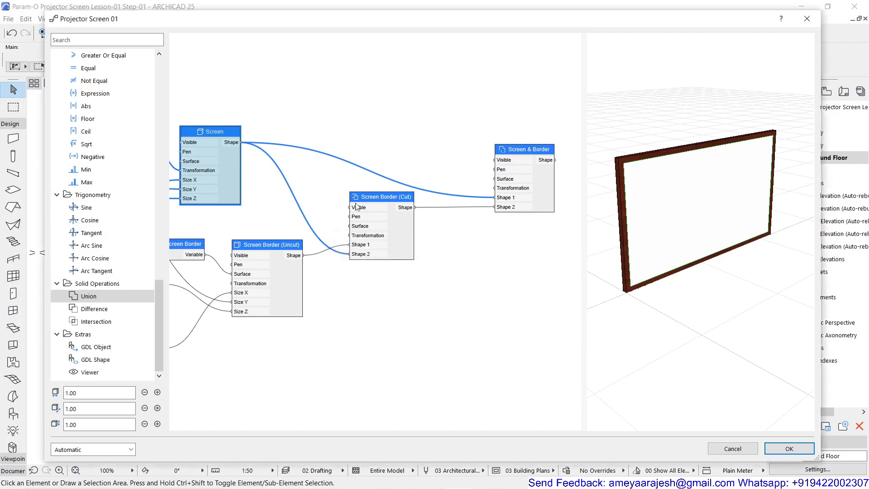
double_click(372, 199)
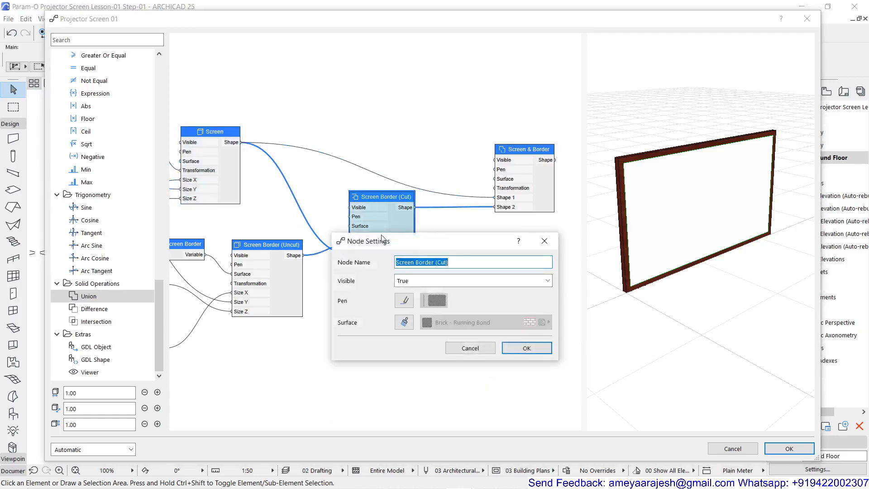
left_click(450, 282)
left_click(449, 302)
left_click(528, 345)
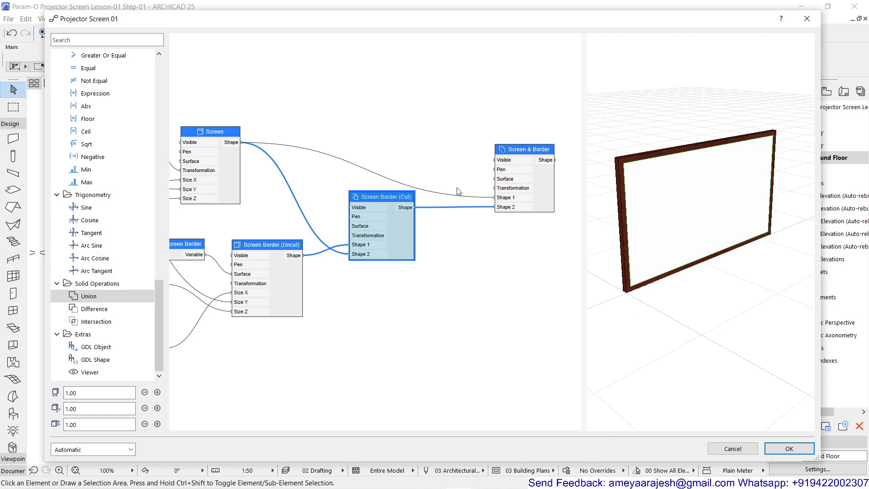
Add a Length node to the graph and place it above the Screen block's outgoing connections.
double_click(393, 134)
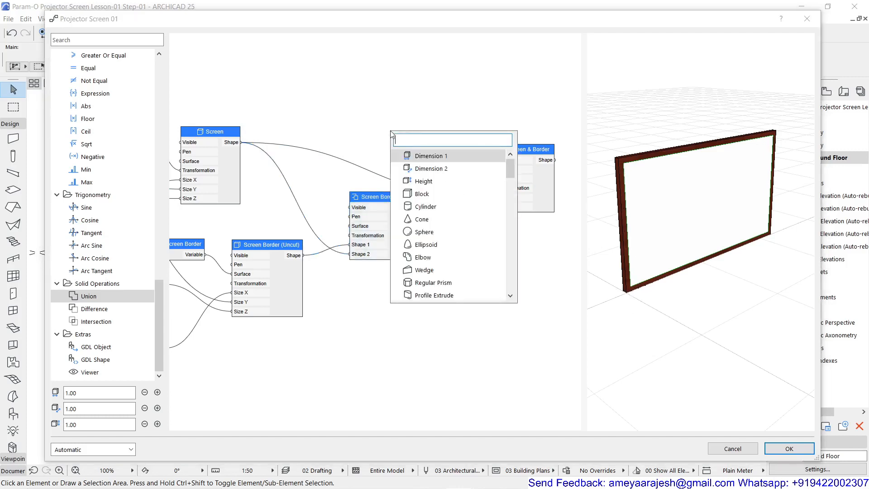
type("len")
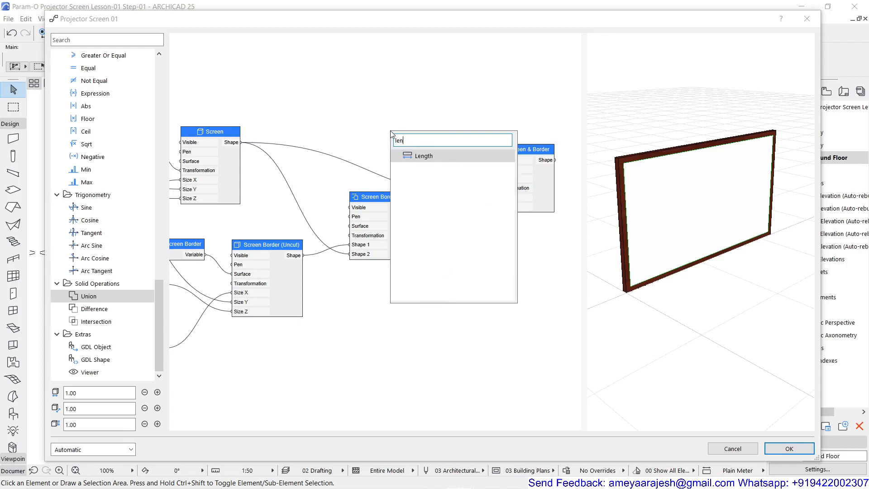
left_click(419, 156)
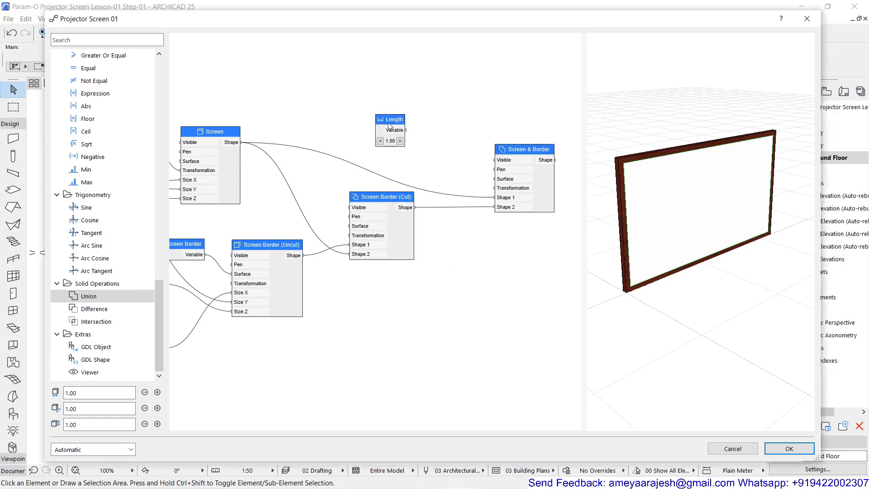
left_click_drag(389, 128, 328, 94)
Add a Move node beside Screen & Border and connect its Variable output to that node's Transformation input.
double_click(383, 111)
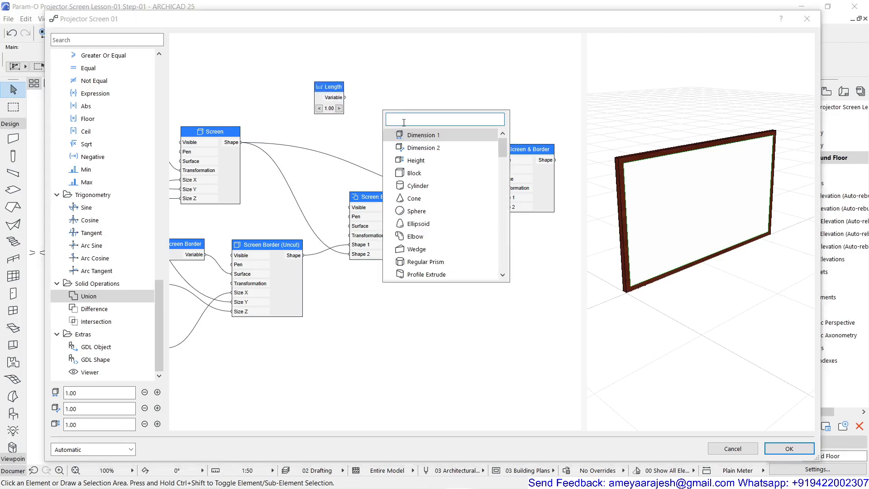
type("move")
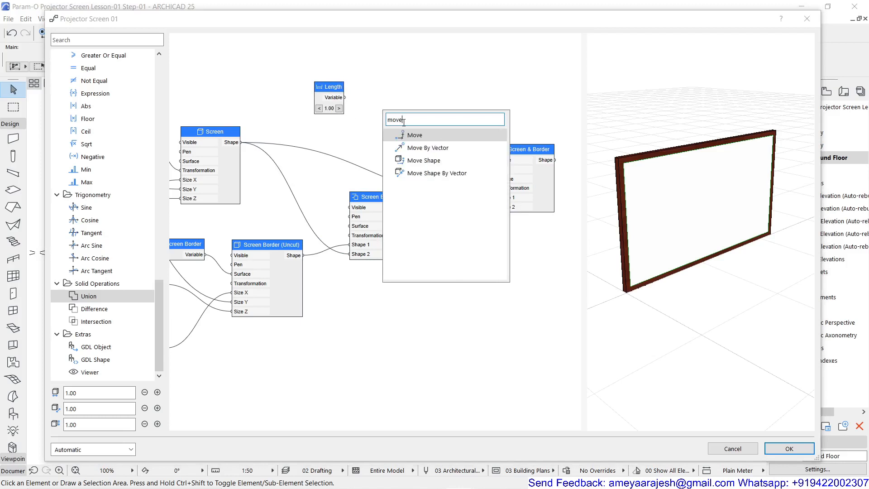
left_click(412, 135)
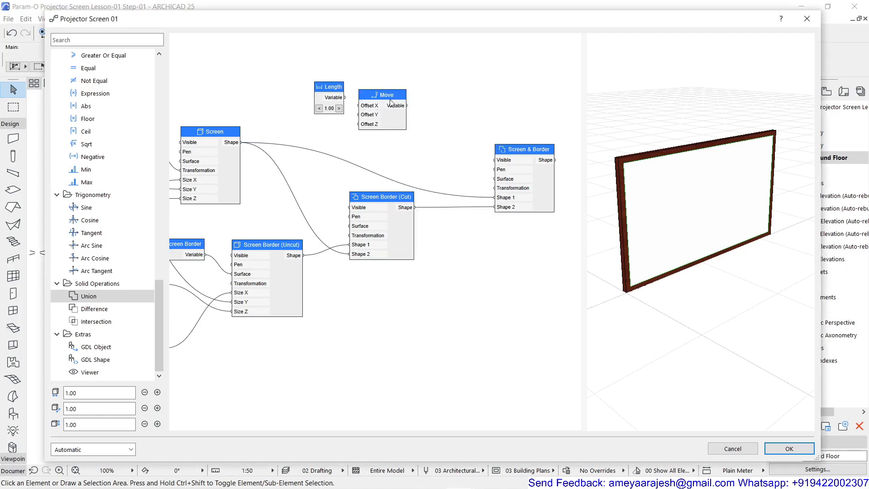
left_click_drag(390, 103, 496, 193)
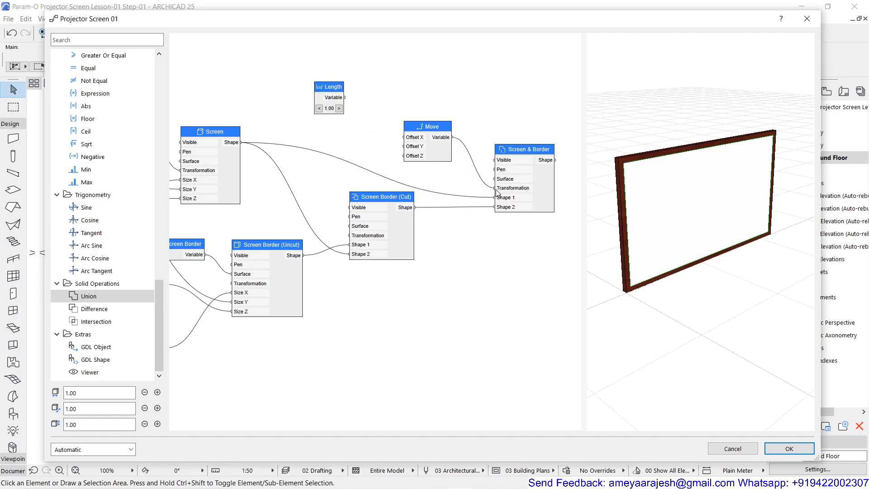
Rename the Length node to "Sill Height for Screen" and expose it as a parameter with the same name.
left_click_drag(332, 92, 326, 105)
double_click(327, 104)
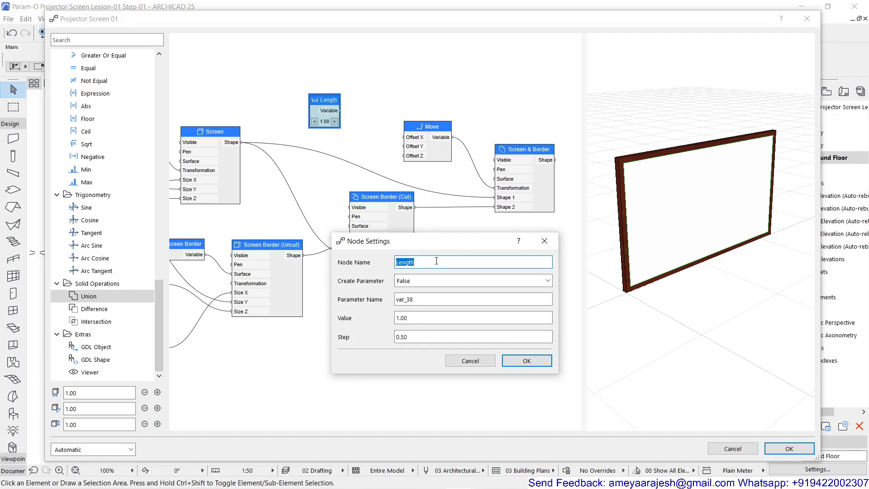
type("Sill Height for Screen")
left_click_drag(479, 268, 397, 267)
key("ctrl+c")
left_click(409, 282)
left_click(424, 299)
left_click_drag(424, 299, 391, 300)
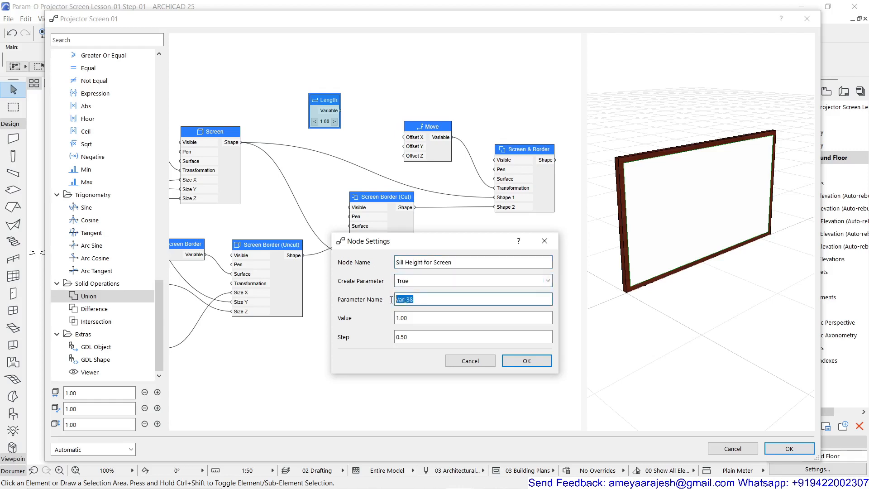
key("ctrl+v")
Set the sill height node's value to 0.90 and apply its node settings.
left_click_drag(407, 318, 346, 322)
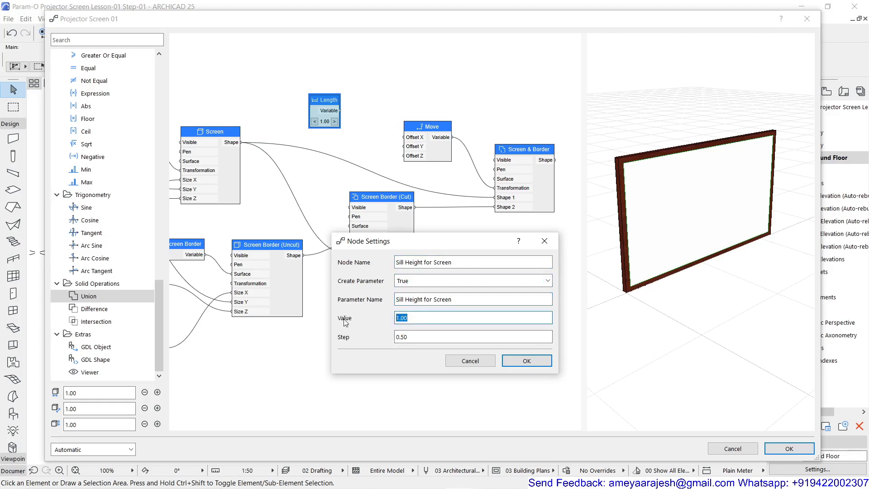
type(".9")
left_click_drag(401, 337, 404, 336)
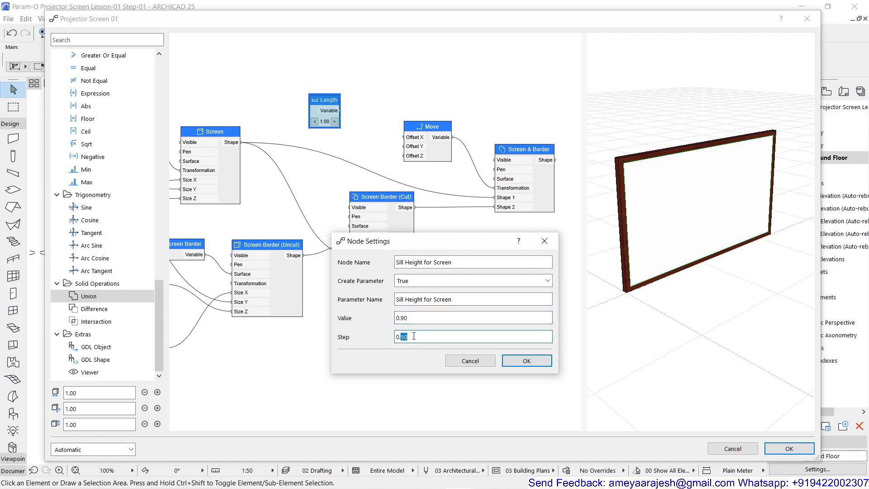
left_click(520, 360)
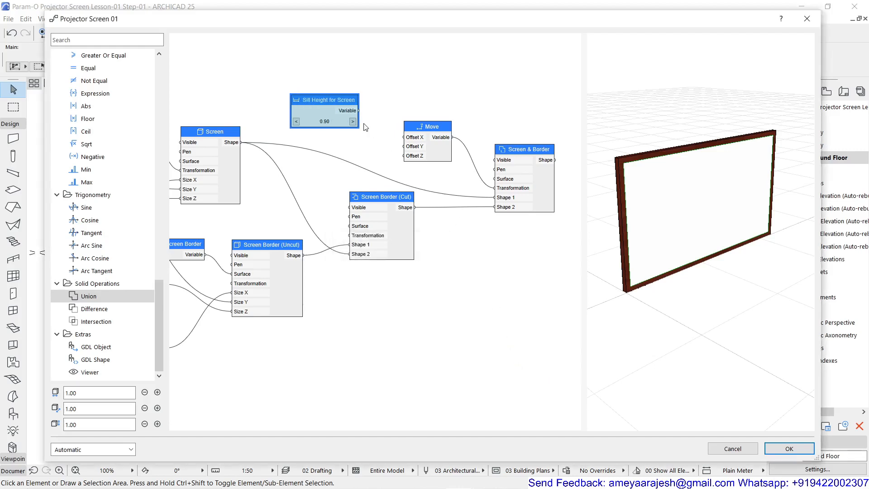
Connect the Sill Height for Screen variable to Offset Z of the Move node feeding Screen & Border.
left_click_drag(360, 114, 404, 156)
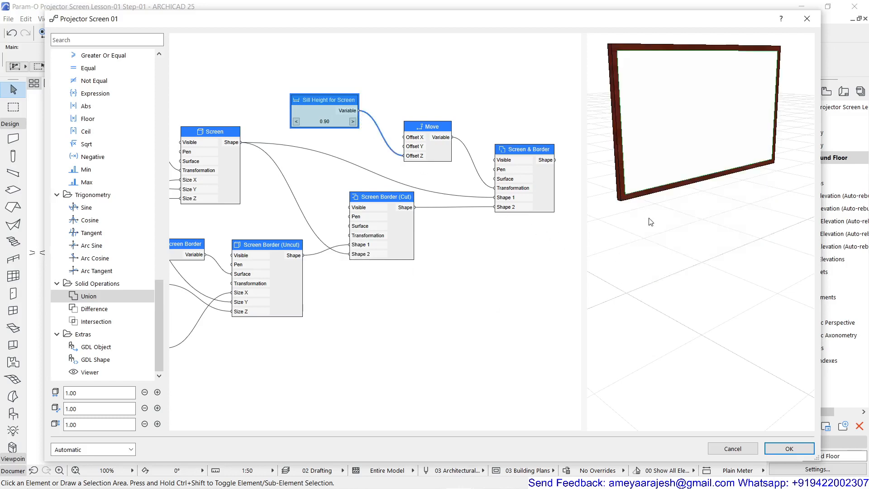
left_click_drag(648, 219, 726, 246)
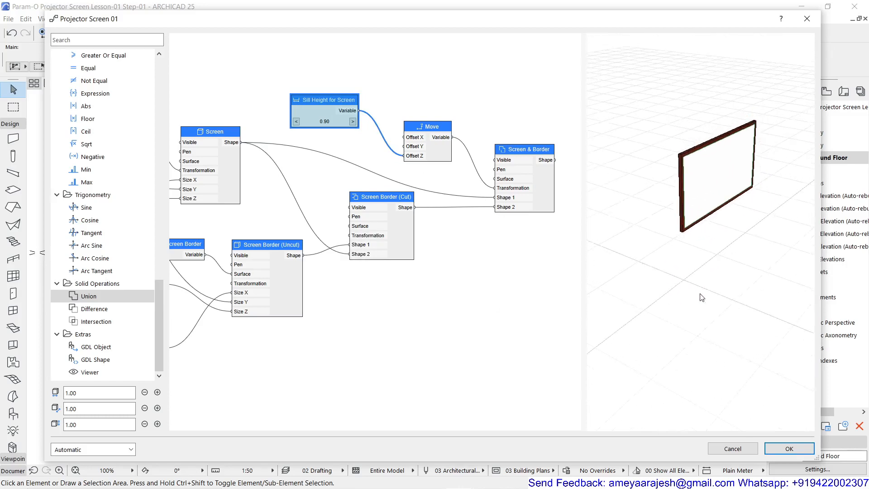
left_click_drag(702, 297, 754, 233)
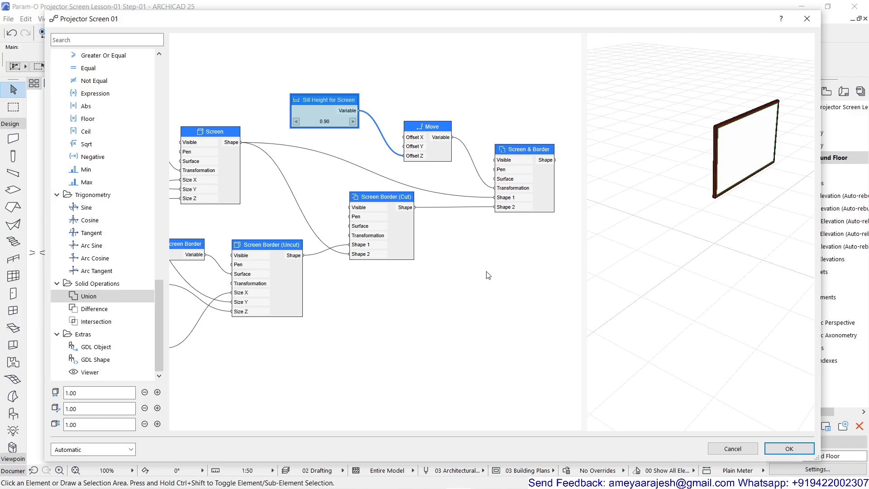
Add a Division node and a Negative node side by side between the Screen block and the Screen & Border node.
middle_click_drag(417, 301, 493, 297)
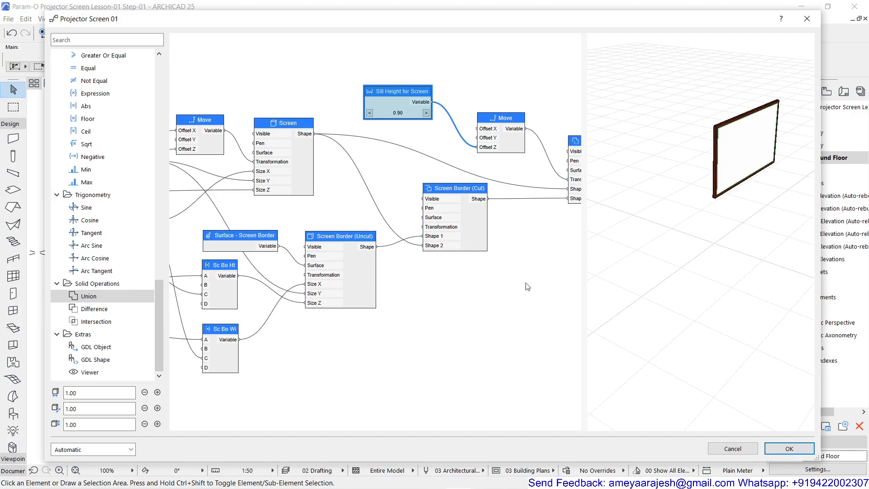
scroll(446, 278, "down", 1)
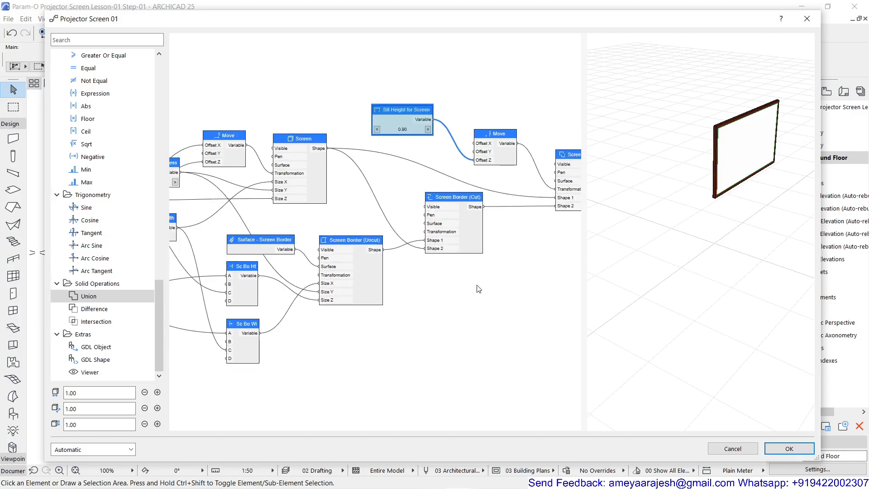
double_click(387, 180)
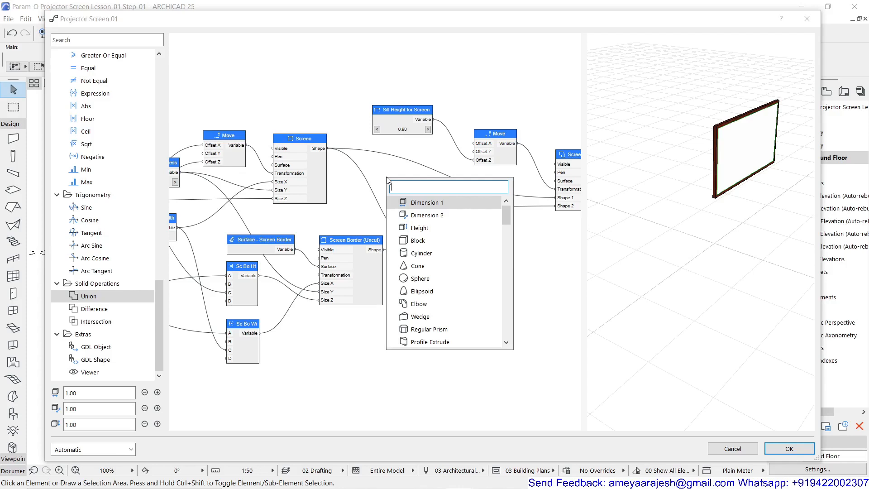
type("div")
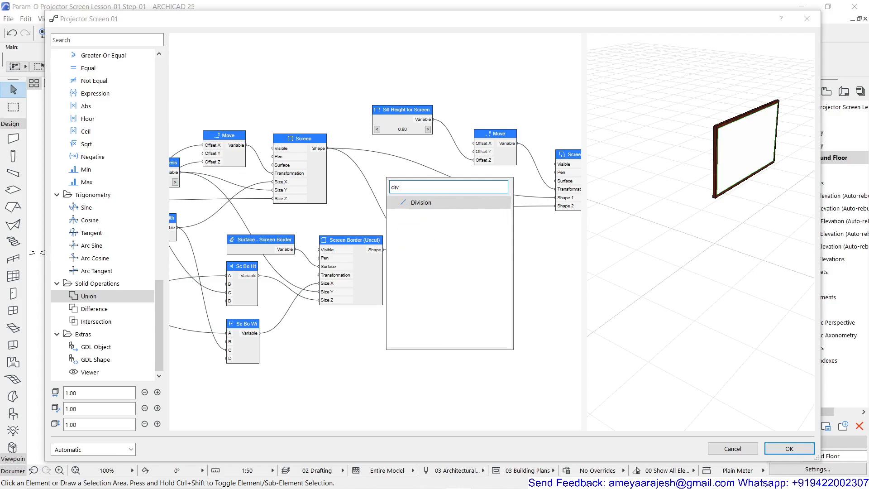
left_click(414, 202)
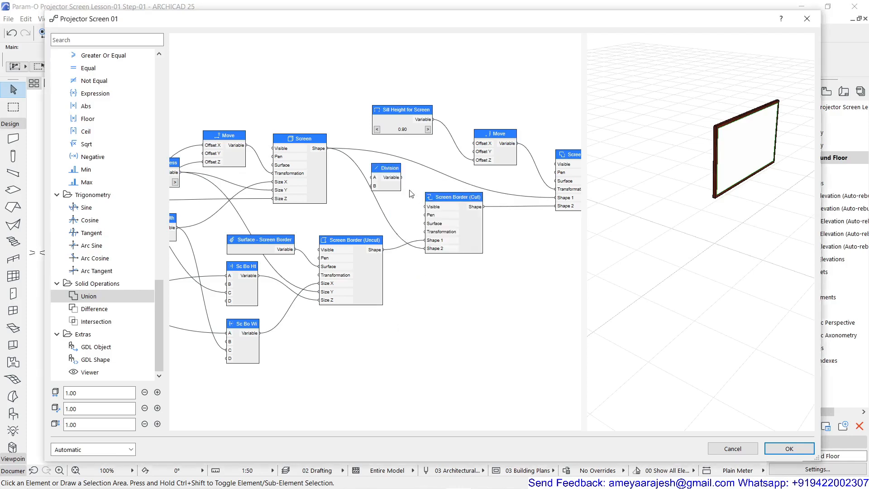
double_click(427, 182)
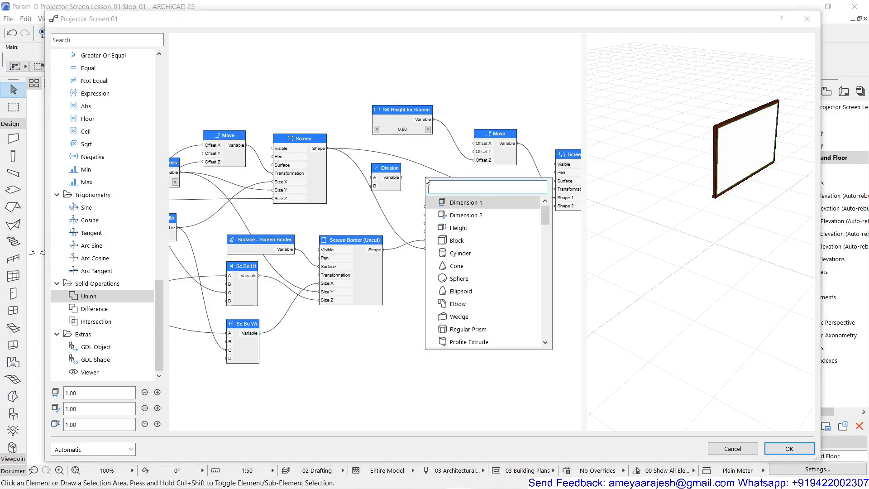
type("ne")
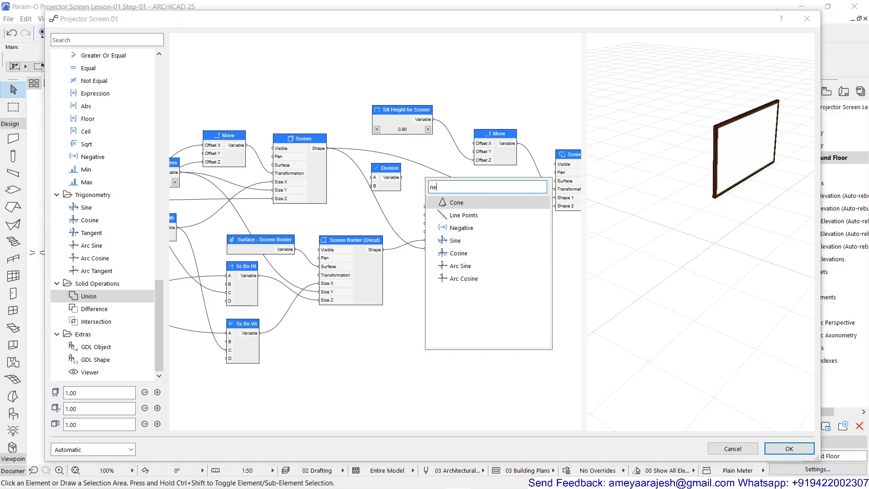
left_click(462, 228)
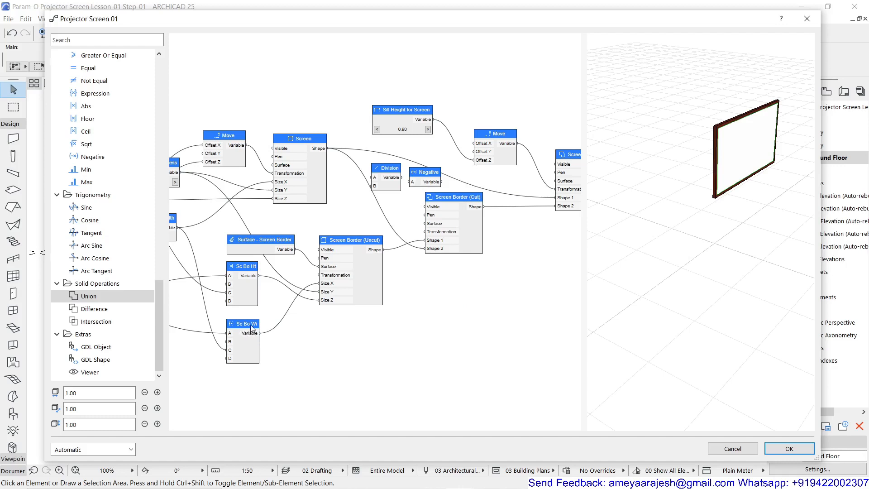
Connect the Sc Bo Wi variable to input A of the Division node and set its B value to 2.
left_click_drag(260, 333, 372, 178)
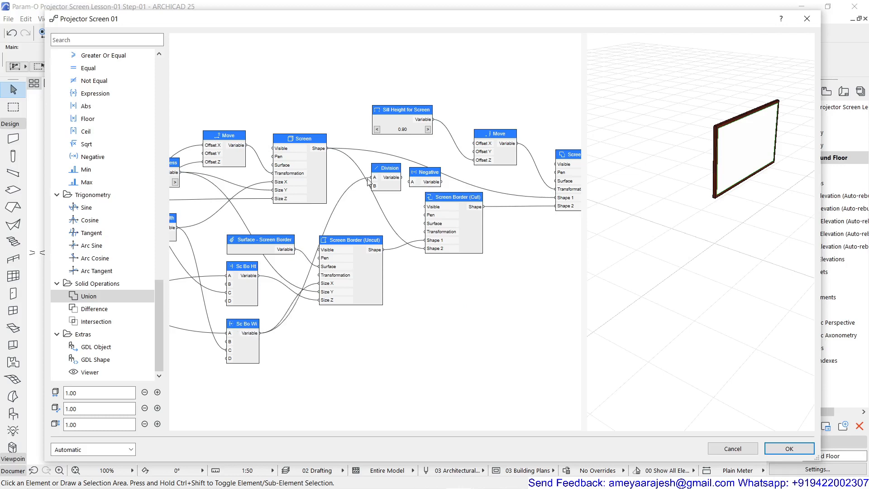
double_click(391, 171)
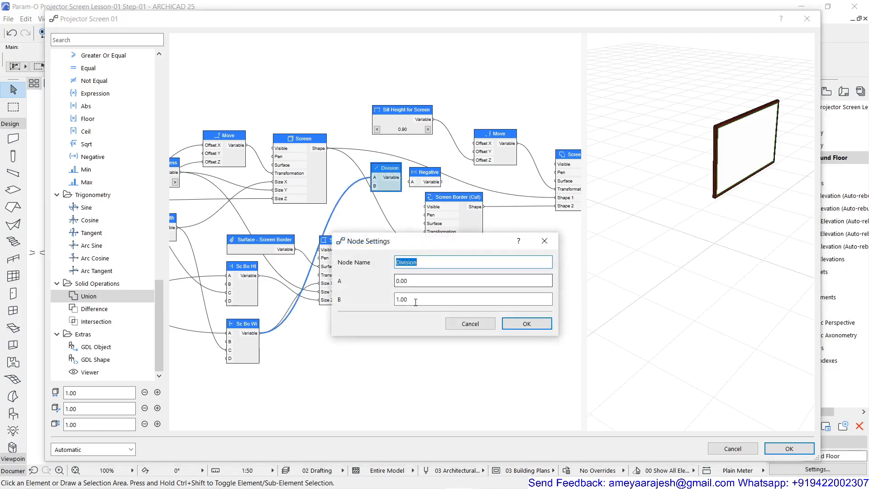
left_click_drag(416, 303, 398, 301)
type("2")
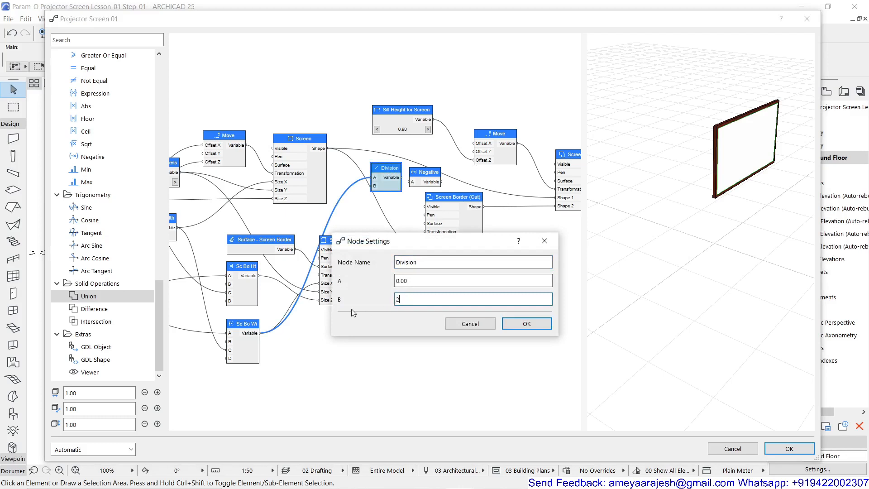
left_click(525, 324)
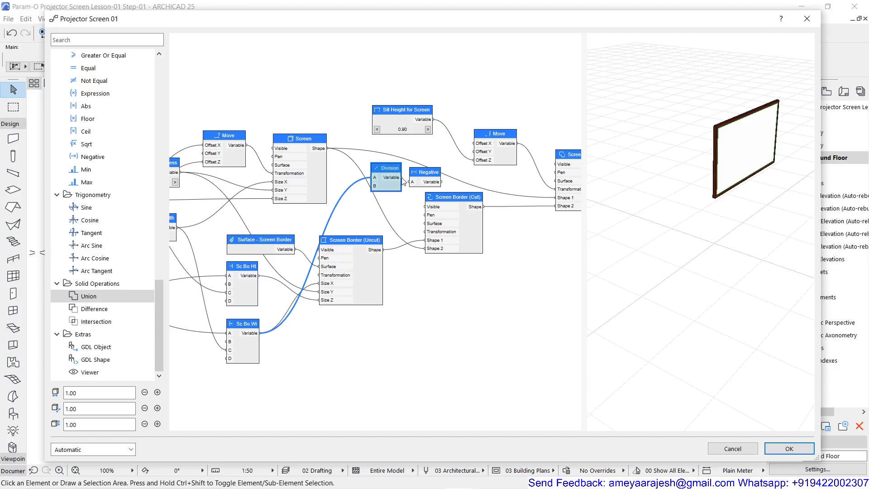
Route the Division result through the Negative node into Offset X of the Screen & Border's Move node, repositioning the Move and Negative nodes.
left_click_drag(403, 181, 474, 144)
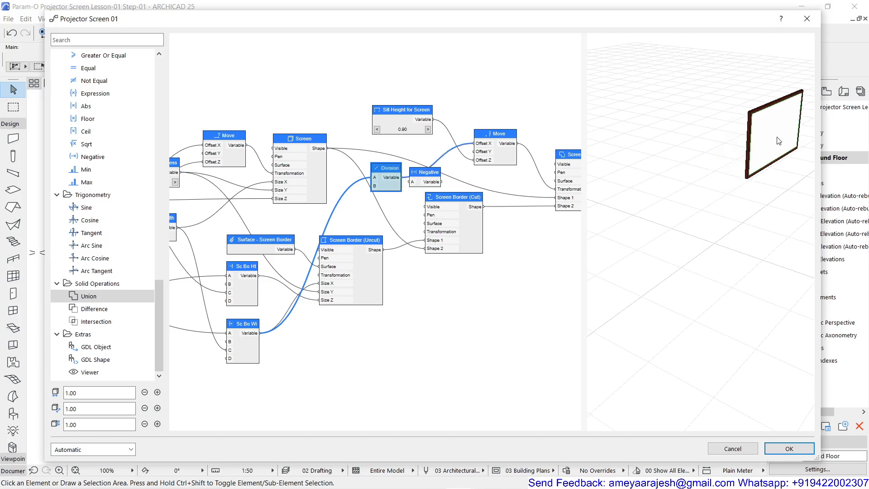
left_click_drag(488, 134, 502, 128)
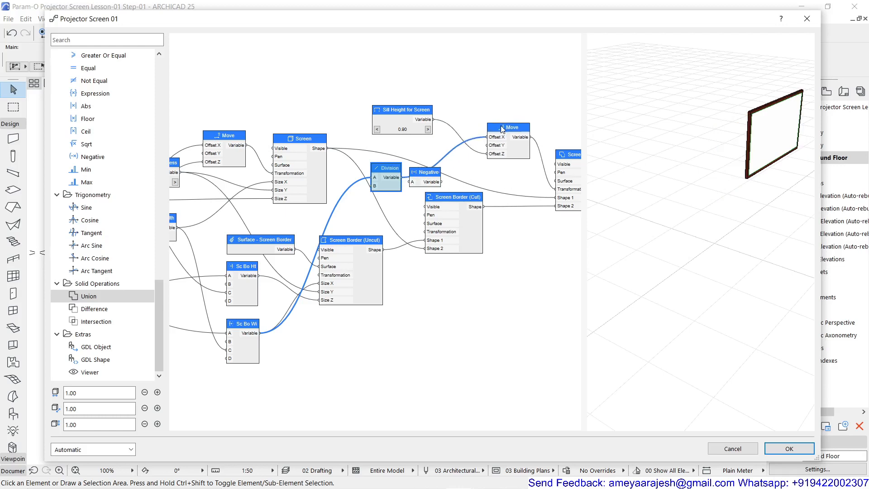
left_click_drag(425, 175, 443, 167)
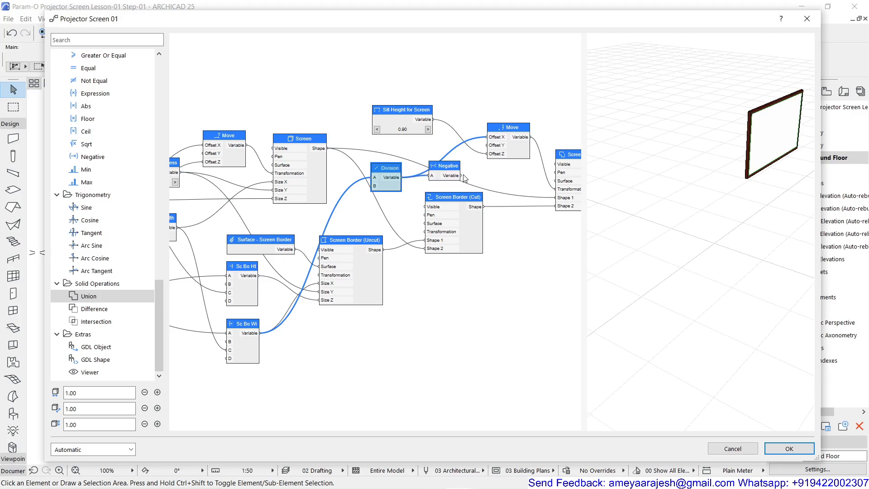
left_click_drag(462, 175, 485, 142)
left_click_drag(485, 144, 485, 146)
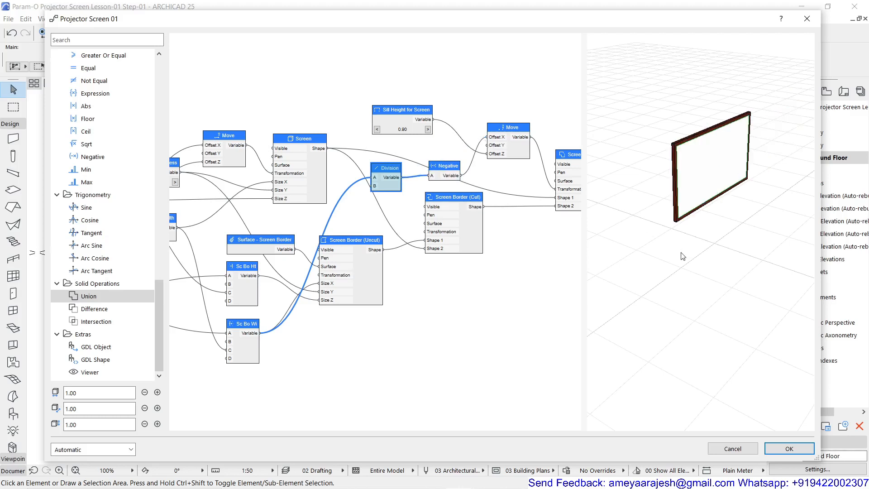
left_click_drag(712, 216, 608, 262)
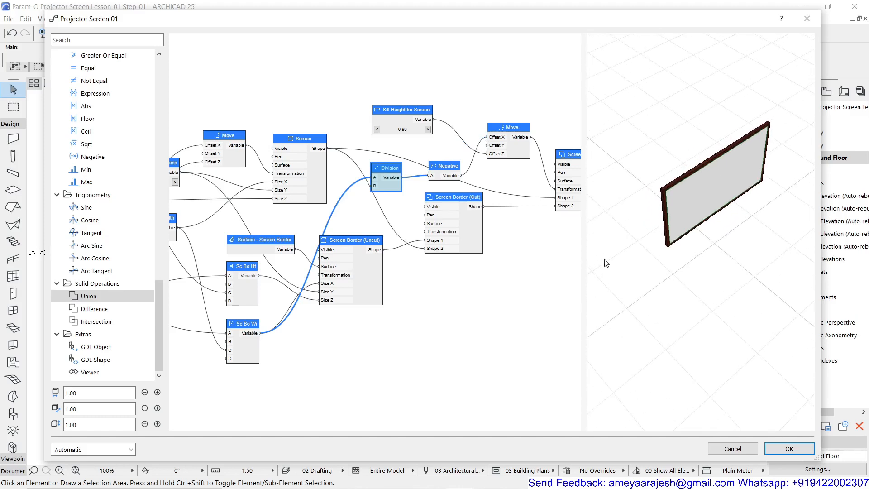
Examine the complete node graph and the projector screen's position in the 3D preview.
scroll(418, 313, "down", 2)
scroll(409, 321, "down", 2)
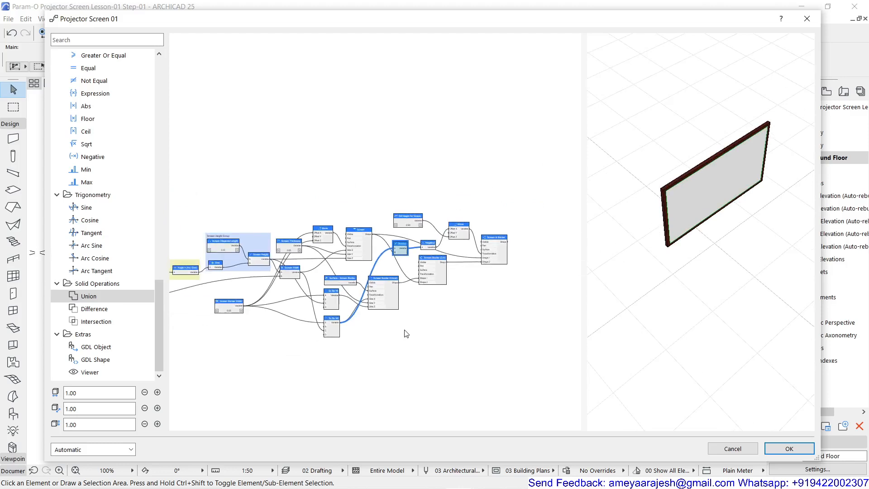
middle_click_drag(402, 326, 408, 304)
scroll(294, 278, "up", 1)
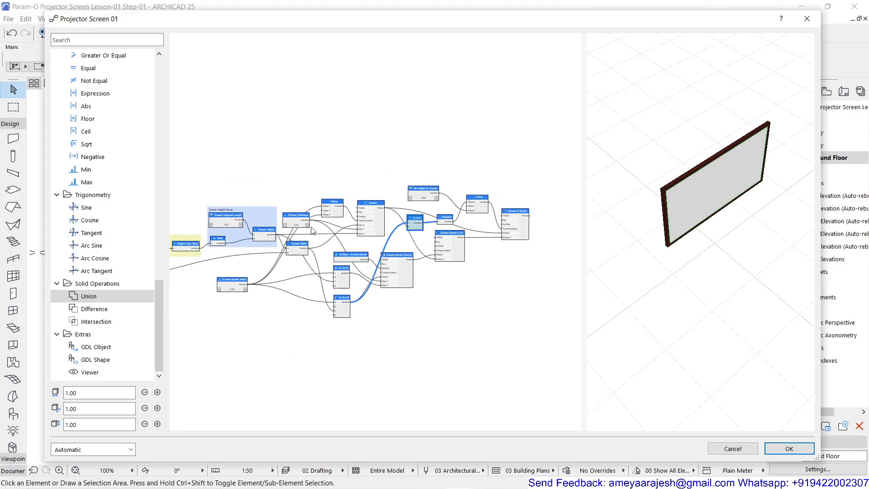
scroll(312, 232, "up", 2)
scroll(341, 340, "down", 2)
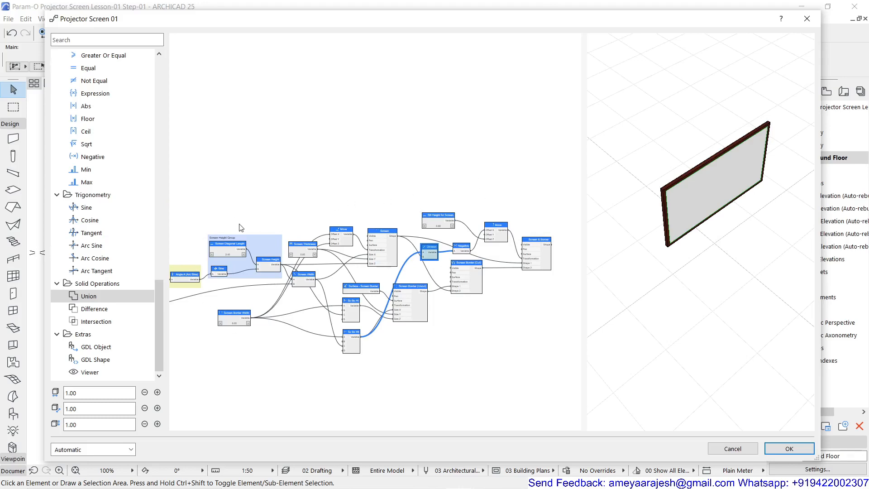
scroll(214, 246, "up", 5)
scroll(286, 238, "down", 5)
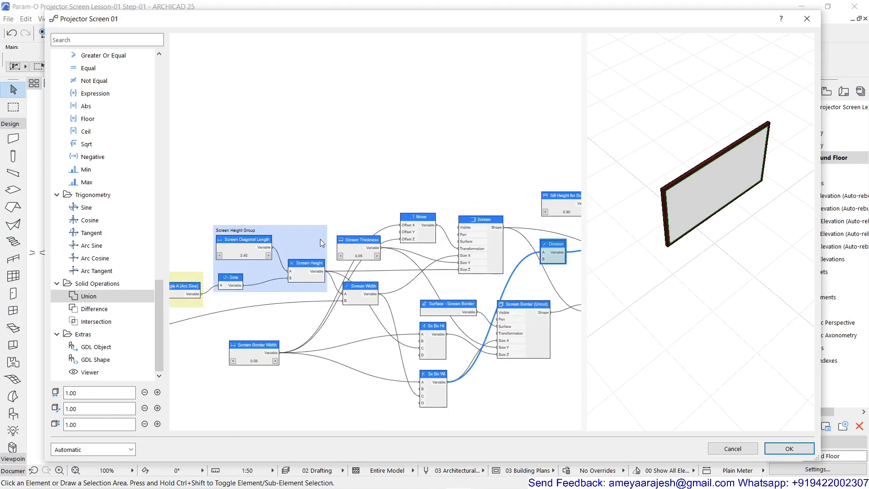
middle_click_drag(348, 222, 257, 183)
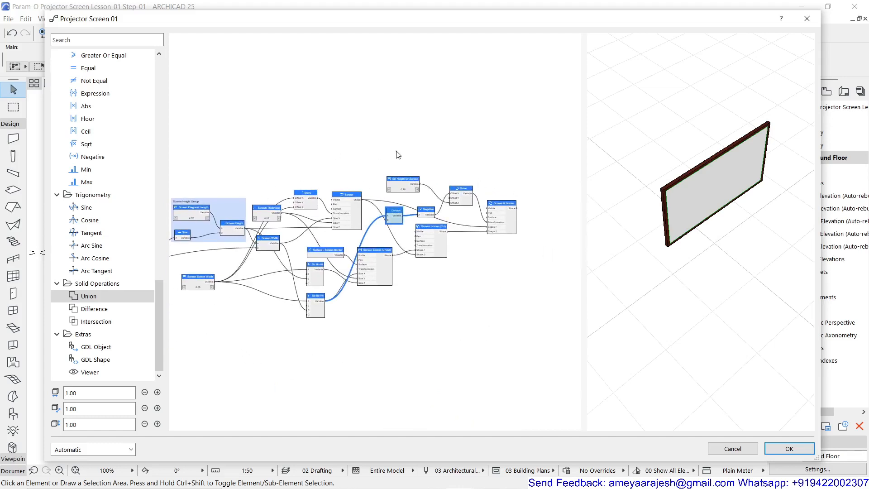
scroll(376, 344, "down", 2)
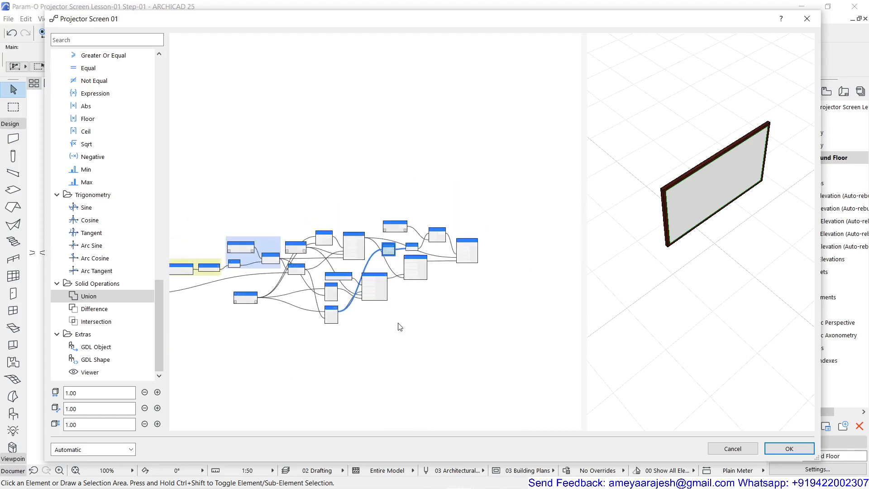
scroll(469, 306, "up", 2)
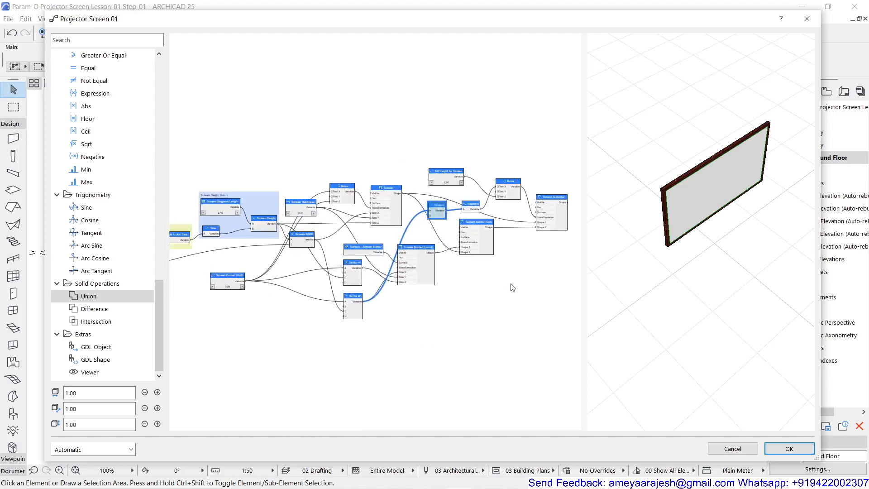
middle_click_drag(512, 284, 489, 284)
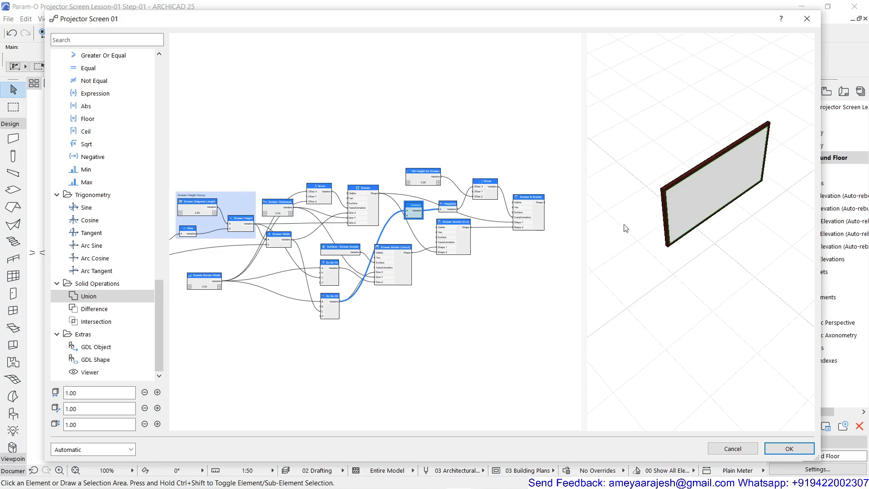
middle_click_drag(625, 225, 709, 302)
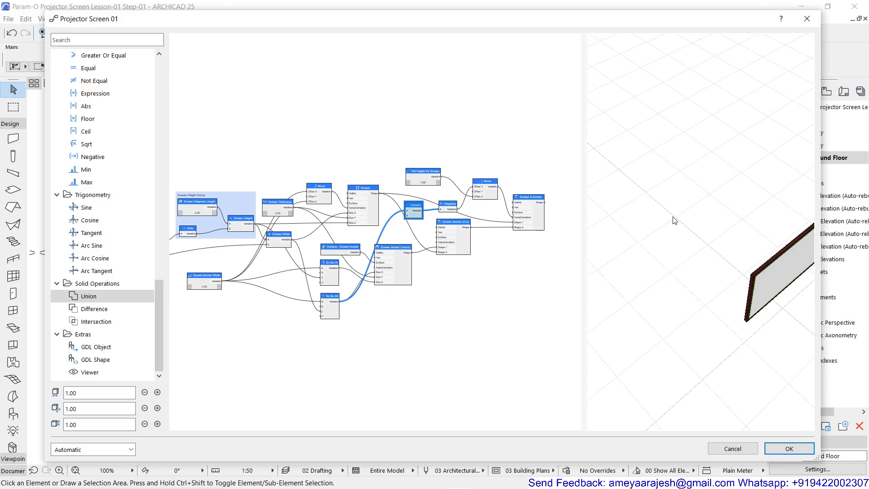
scroll(677, 222, "down", 2)
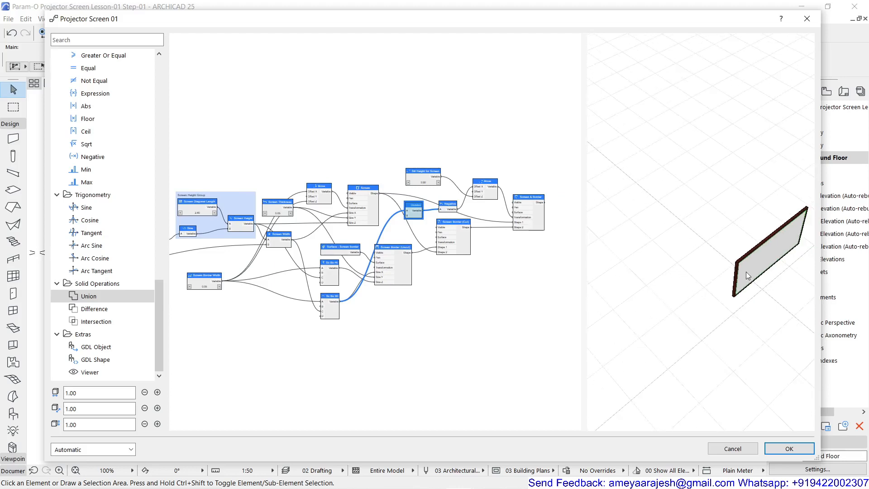